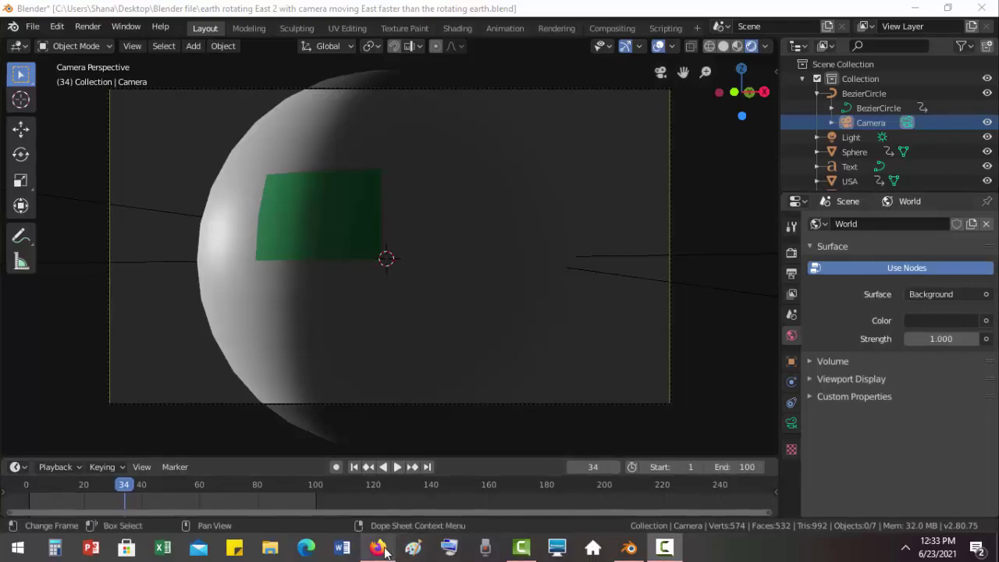
Step: Switch to the YouTube page in Firefox and play the Earth rotation video, pausing it at 2:36
mouse_move(377, 548)
left_click(372, 495)
scroll(367, 423, "up", 10)
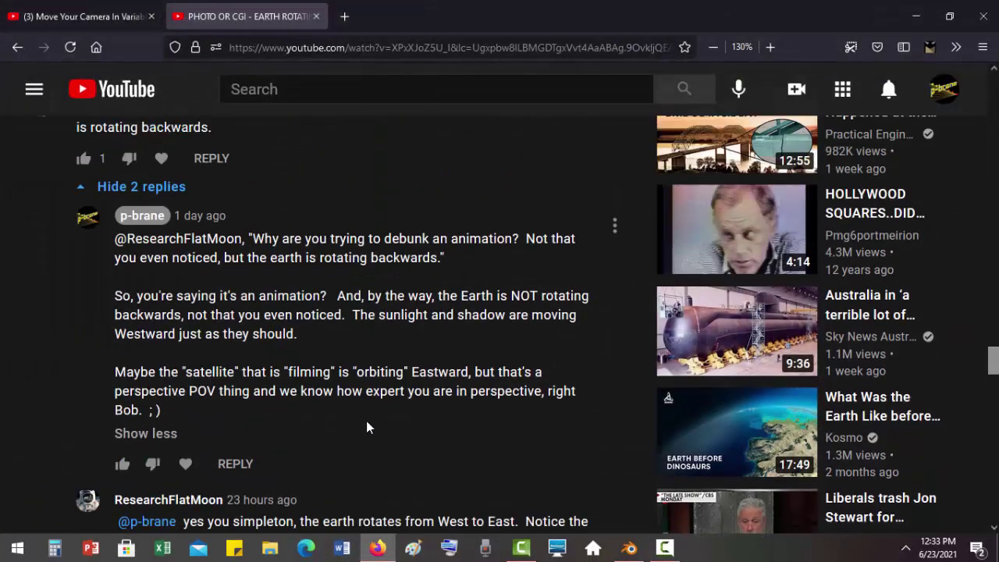
scroll(367, 423, "up", 15)
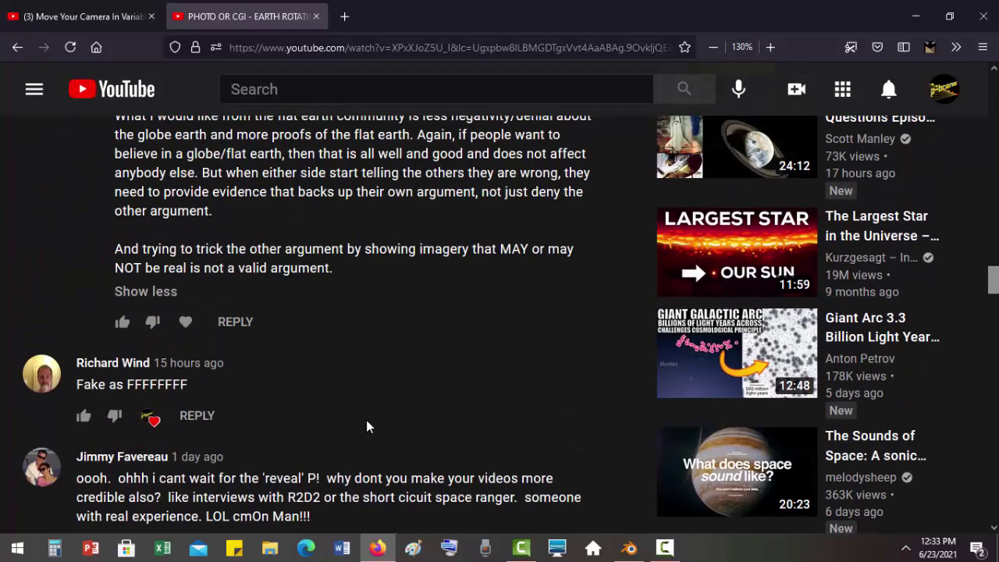
scroll(367, 419, "up", 10)
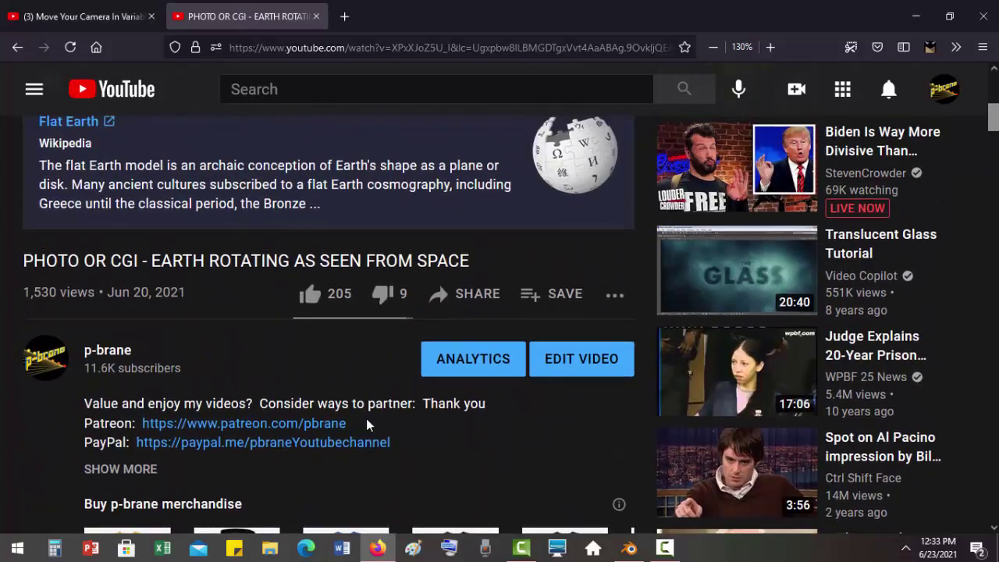
scroll(367, 419, "down", 2)
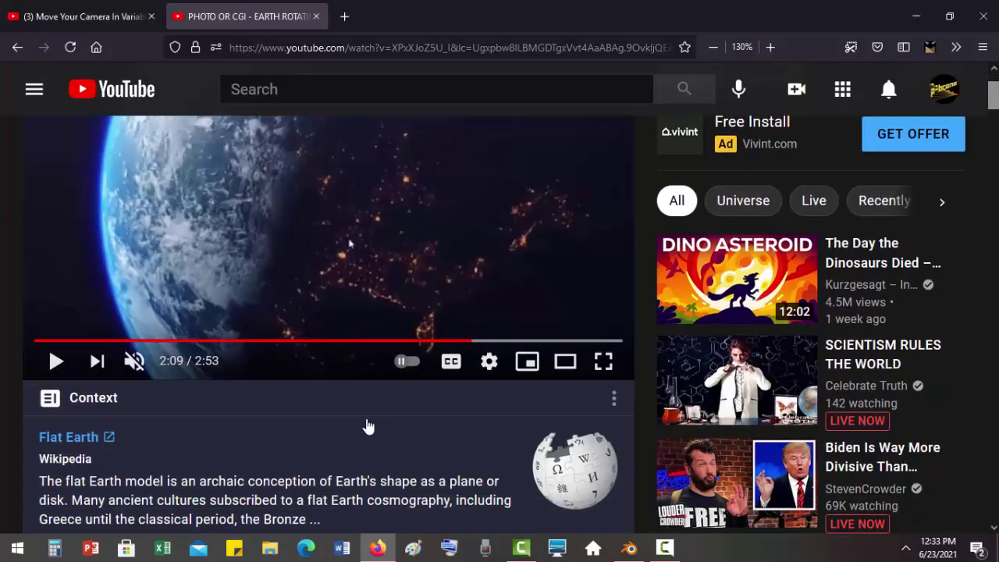
scroll(367, 422, "up", 3)
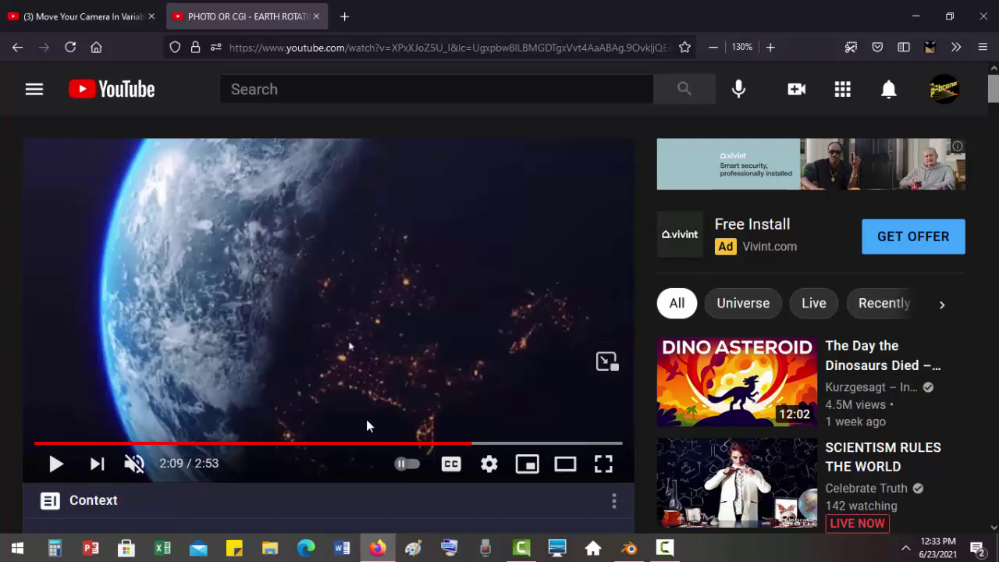
scroll(370, 420, "down", 2)
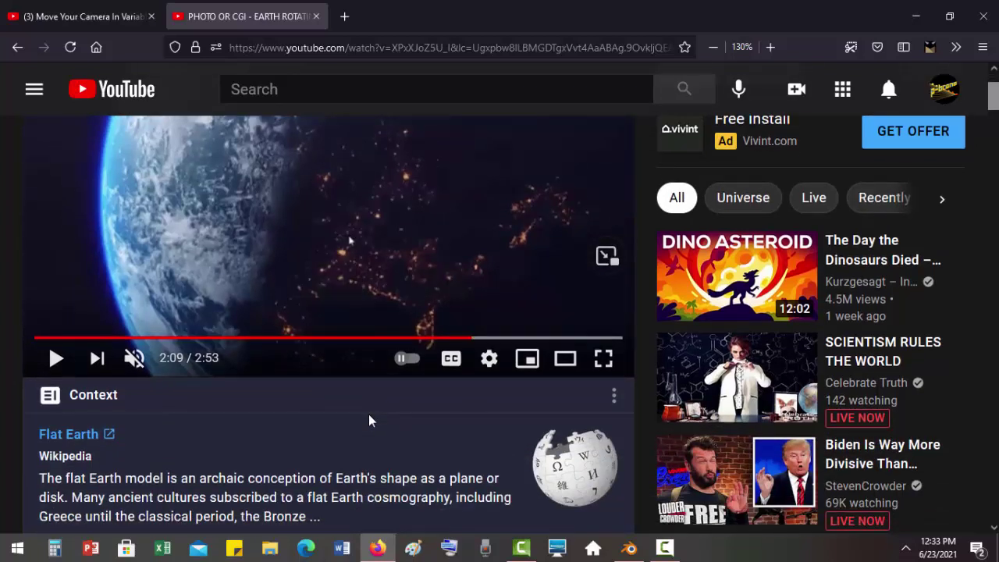
scroll(370, 420, "up", 2)
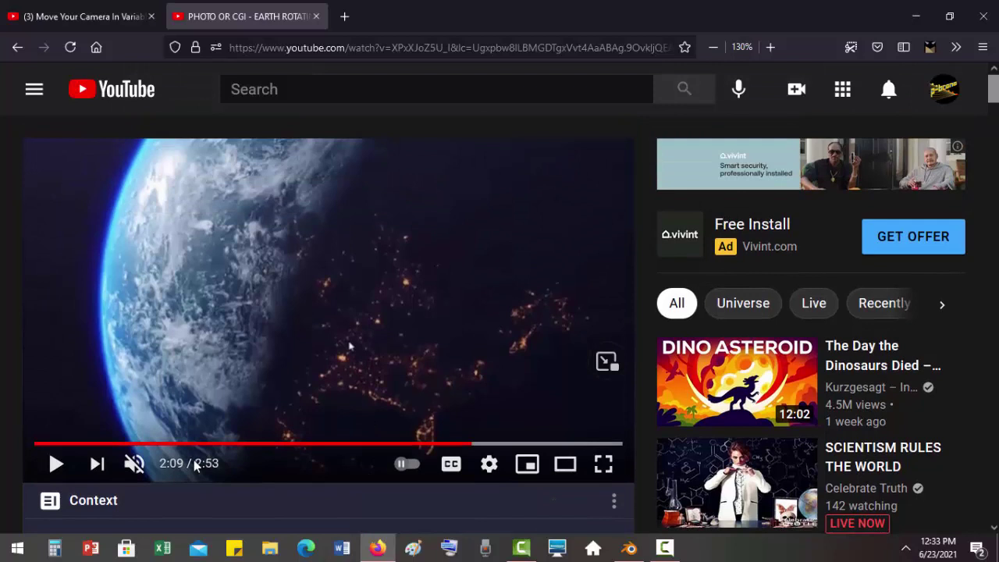
left_click(55, 465)
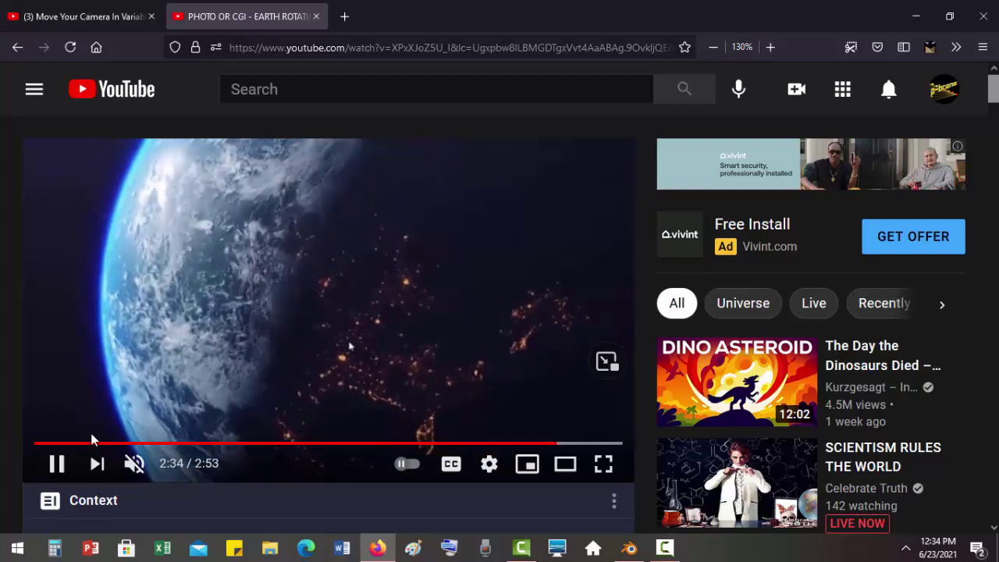
left_click(57, 465)
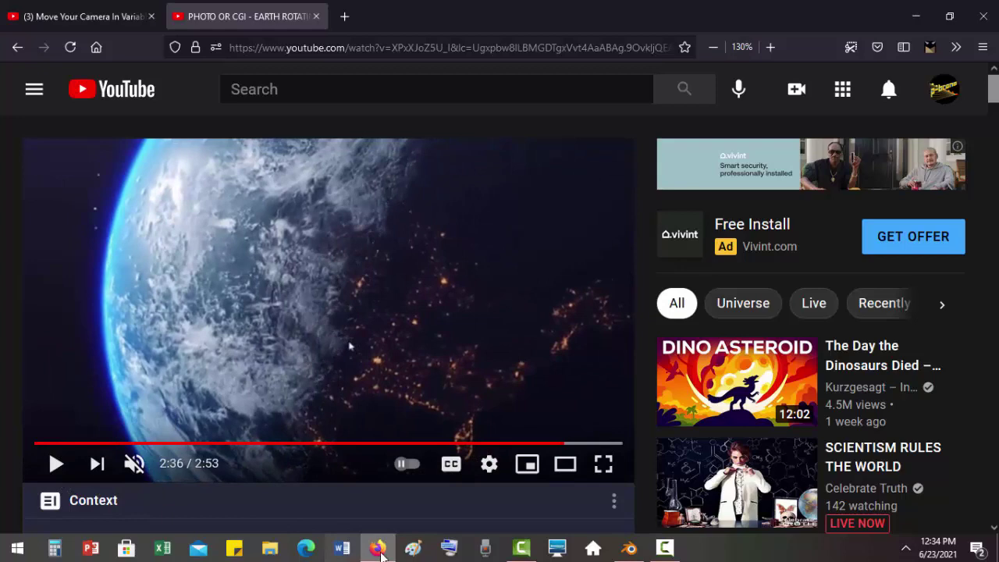
Step: Switch to Blender and play the animation through the camera from frame 1, stopping at frame 15
left_click(618, 551)
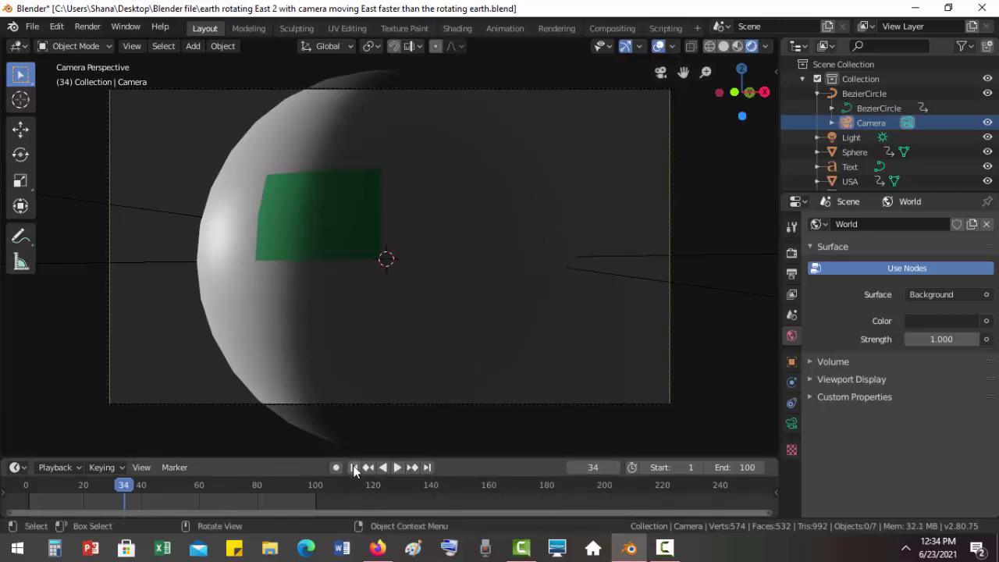
key("shift+Left")
key("space")
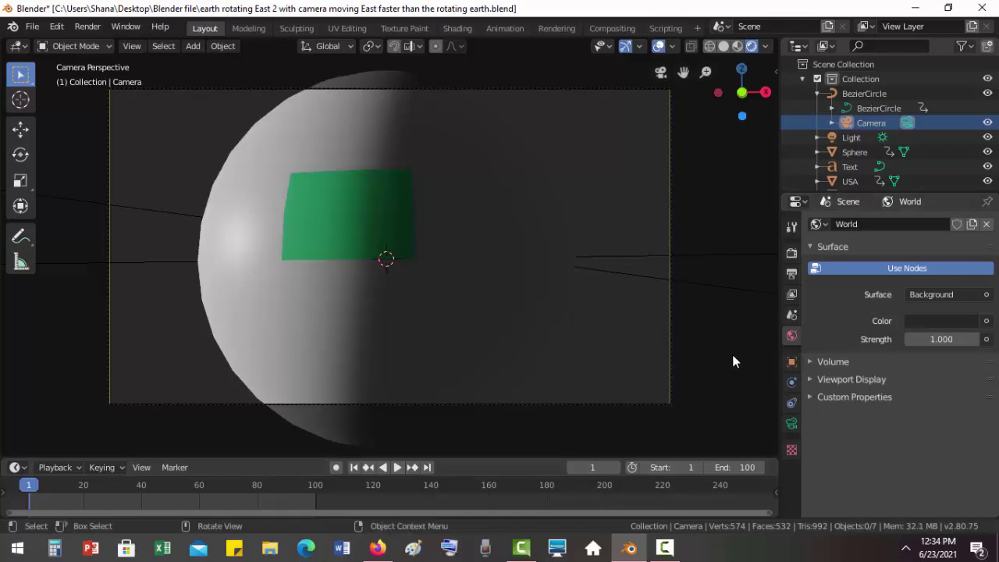
scroll(732, 354, "up", 3)
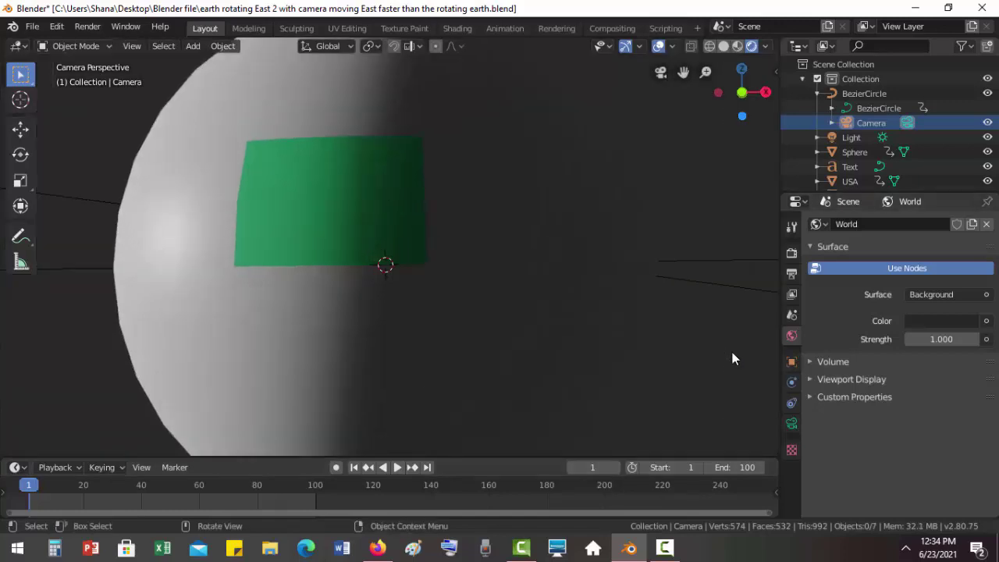
scroll(732, 352, "down", 4)
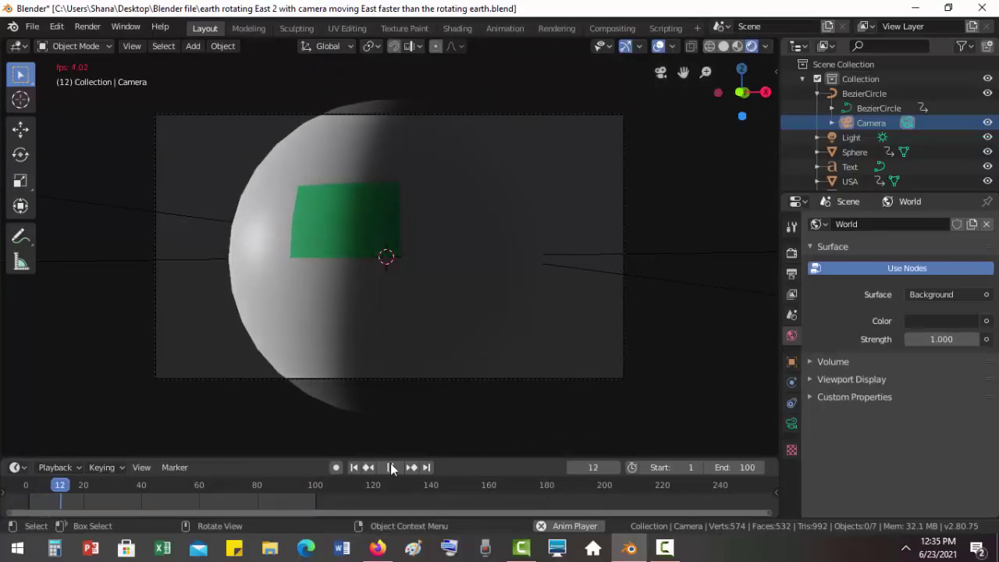
key("space")
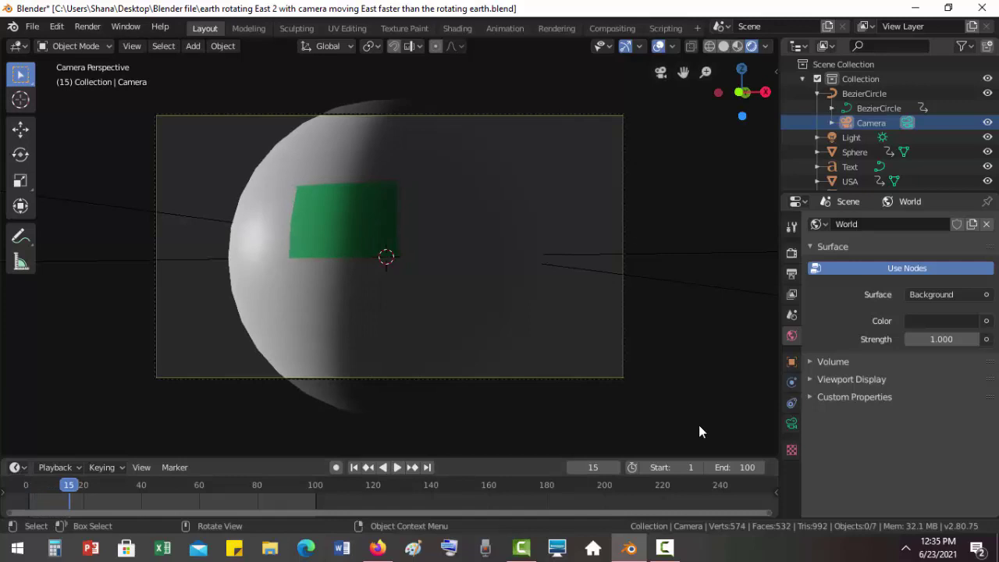
Step: Leave the camera view for a side-on view of the globe and hide the camera object in the viewport
key("KP_7")
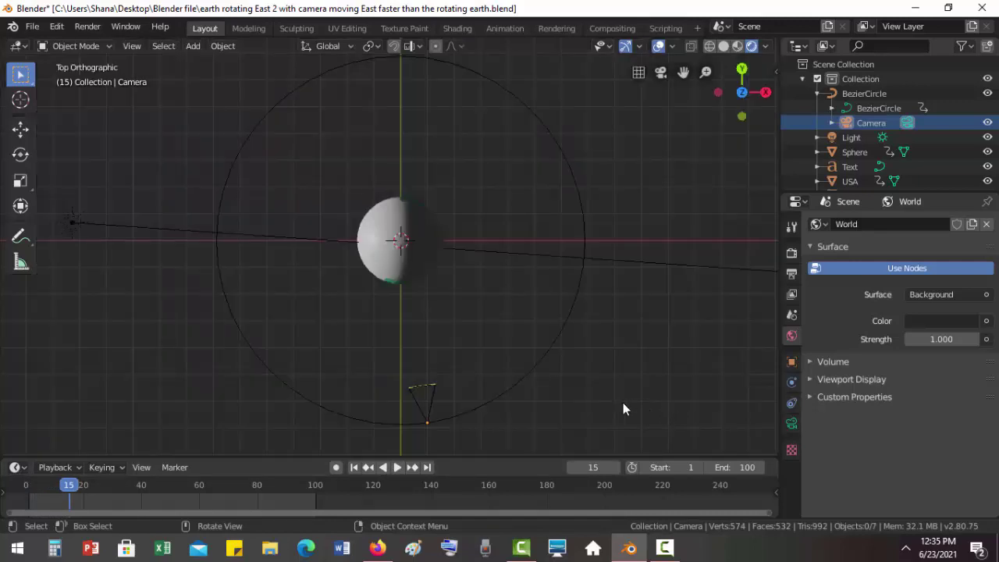
scroll(580, 409, "down", 1)
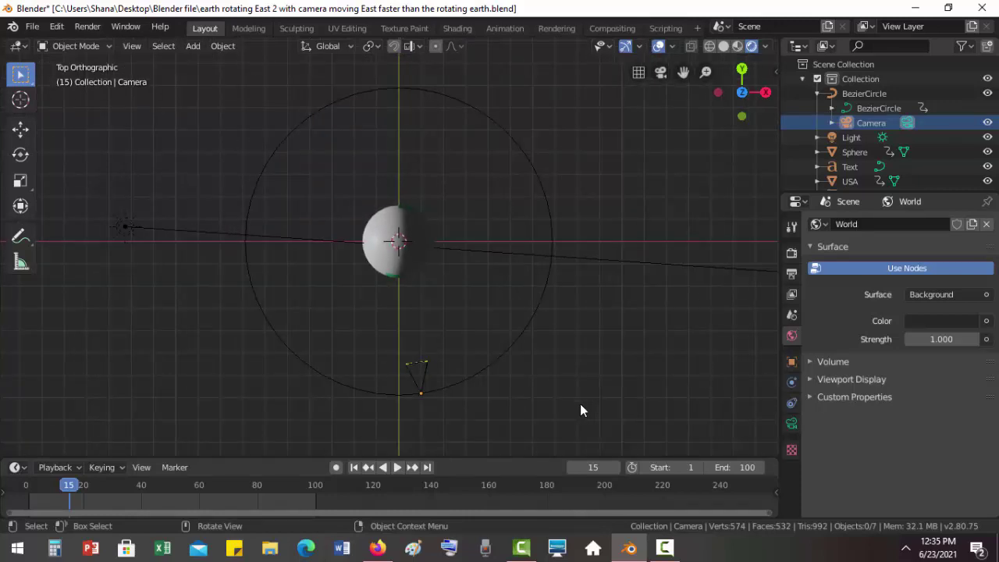
left_click(987, 125)
middle_click_drag(530, 417, 529, 264)
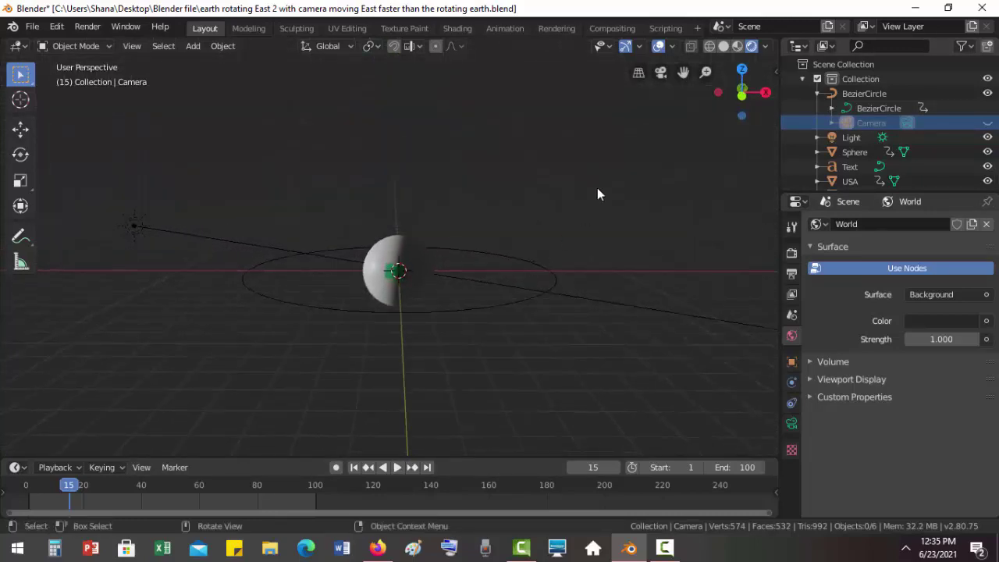
Step: With viewport overlays turned off, play the globe animation from frame 1, stop it at frame 95 and return to the first frame
left_click(657, 46)
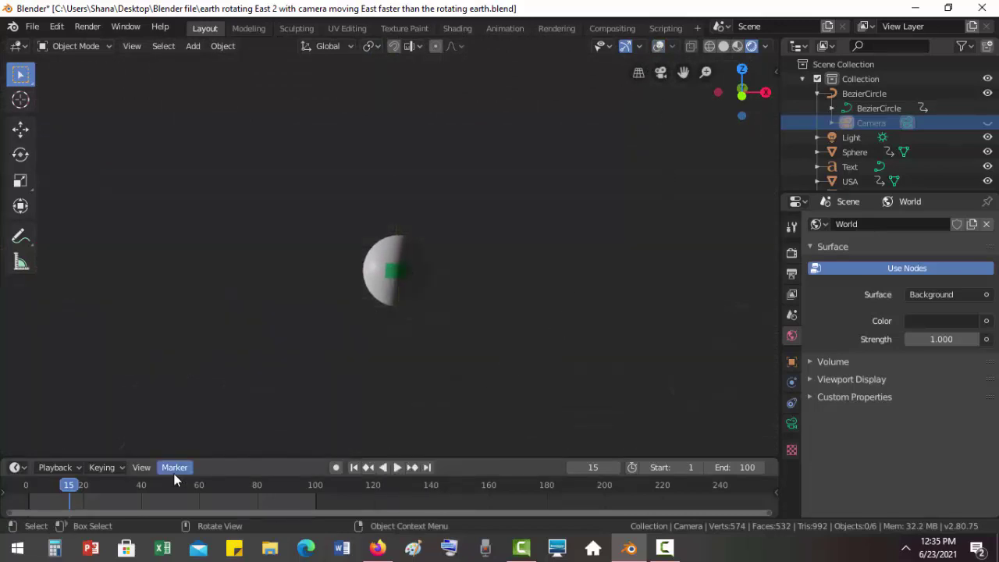
key("space")
left_click_drag(55, 496, 19, 501)
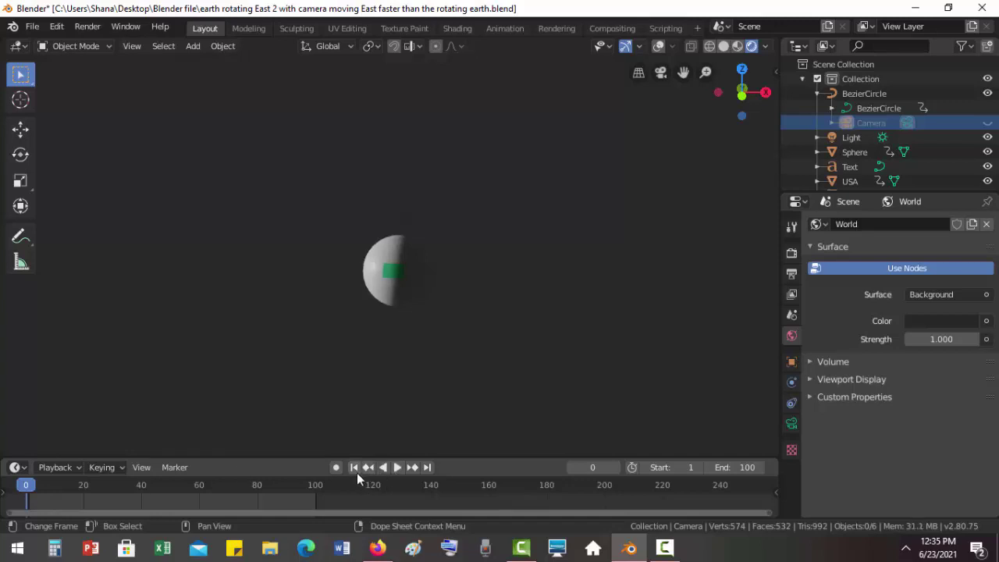
scroll(448, 424, "up", 4)
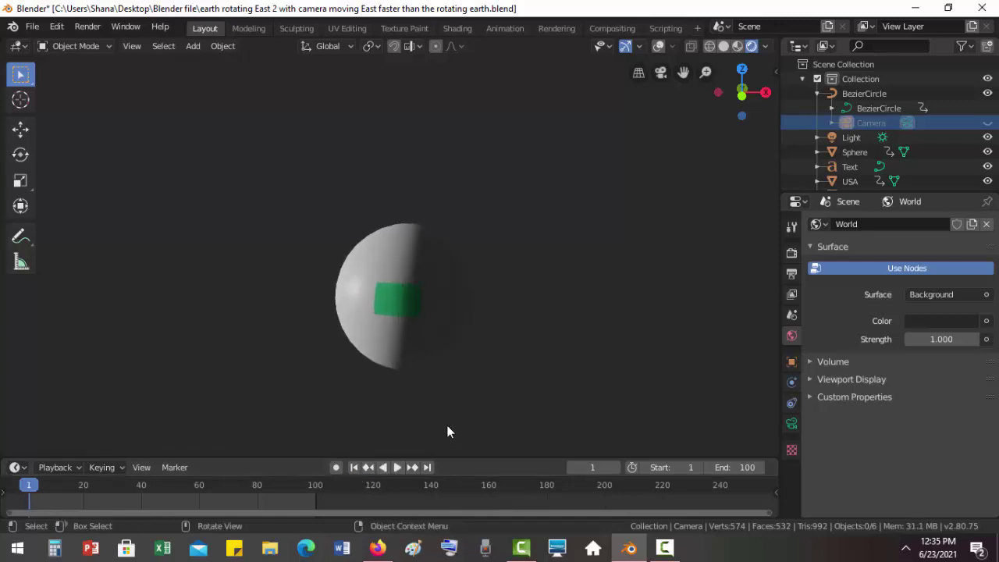
left_click(398, 466)
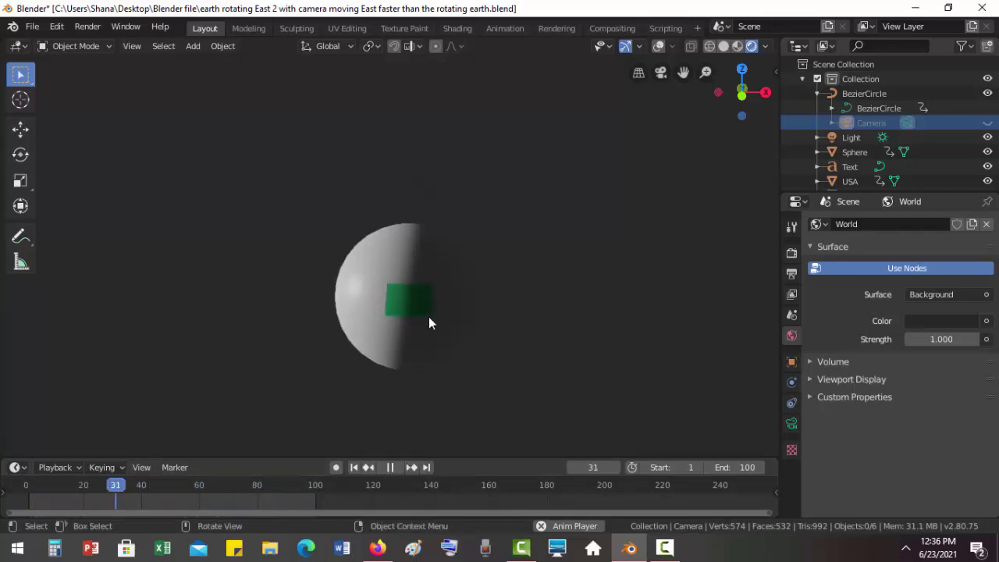
left_click(391, 466)
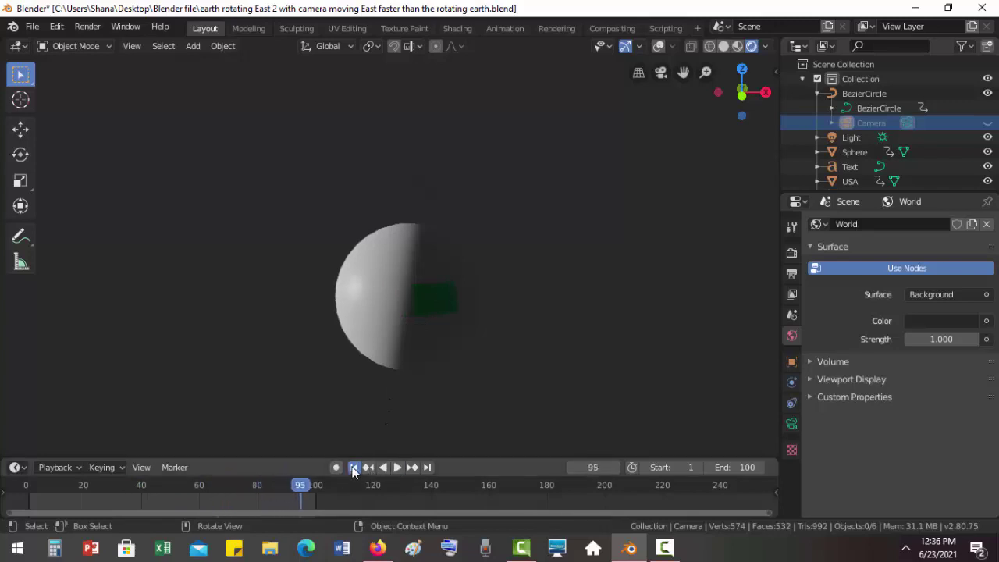
left_click(352, 468)
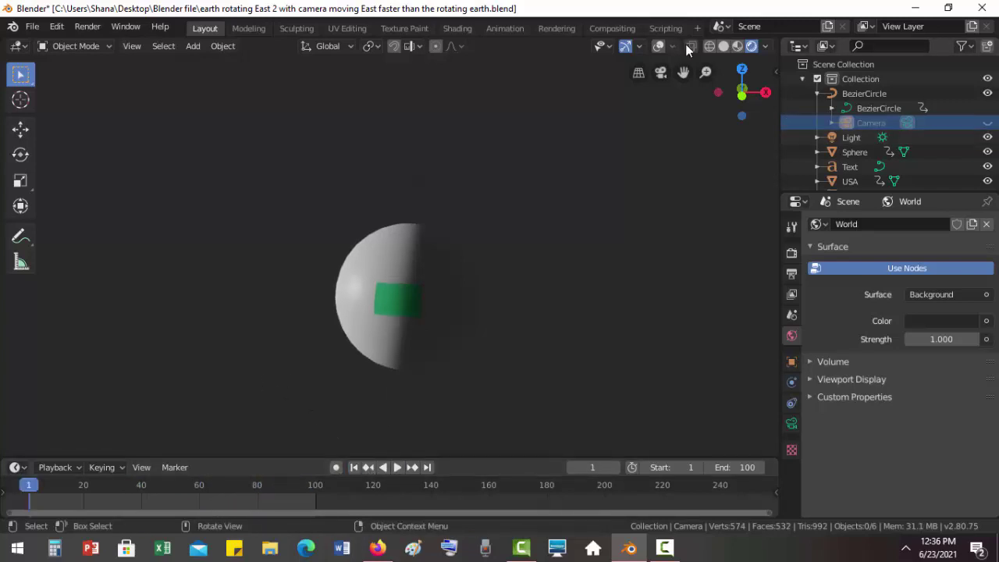
Step: Turn the viewport overlays back on and play the animation with the globe viewed from its opposite side, then stop playback
left_click(658, 46)
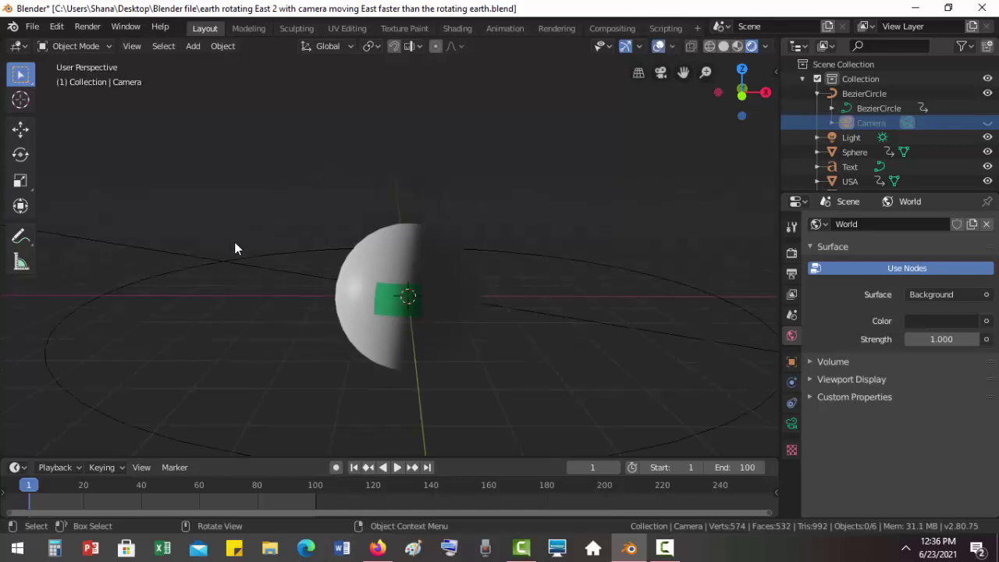
middle_click_drag(214, 252, 464, 273)
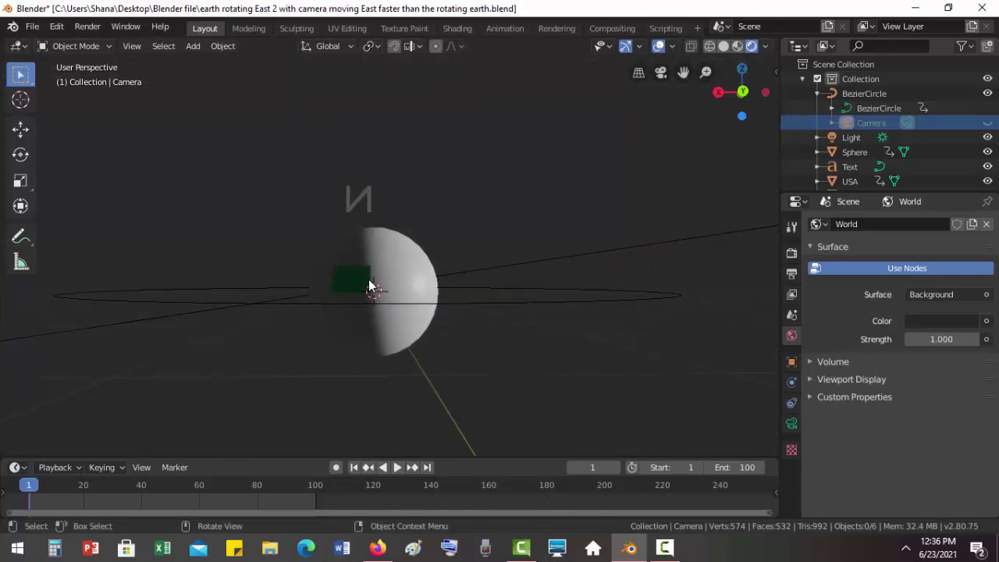
left_click(397, 467)
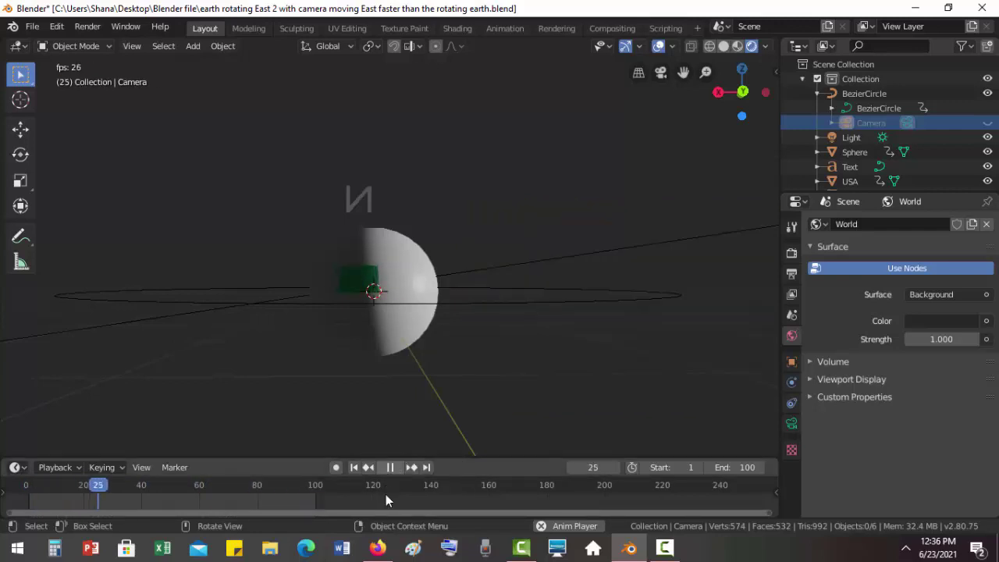
left_click(390, 468)
Step: Switch to the YouTube page in Firefox and find the viewer comment claiming that the earth is rotating backwards
left_click(377, 549)
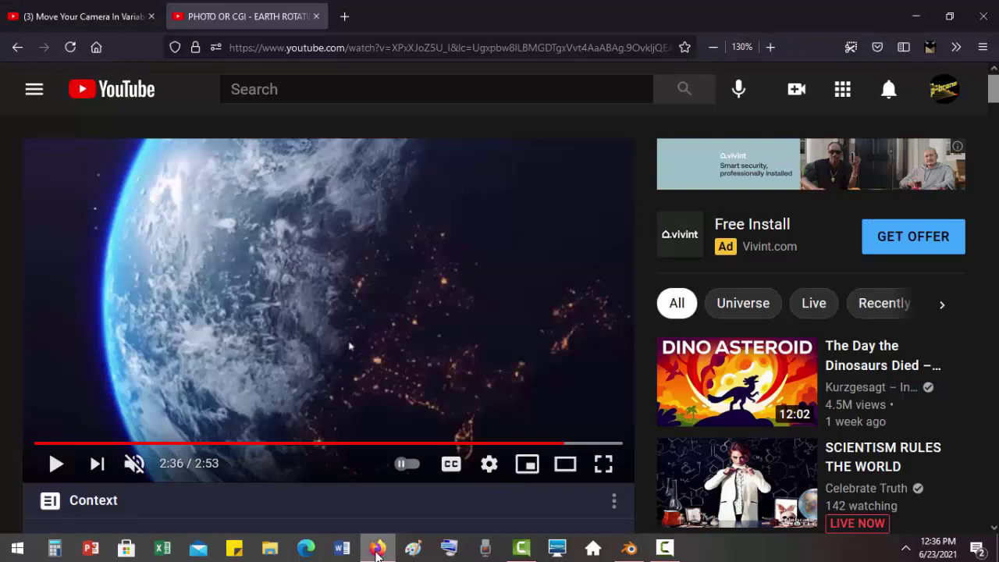
scroll(345, 483, "down", 15)
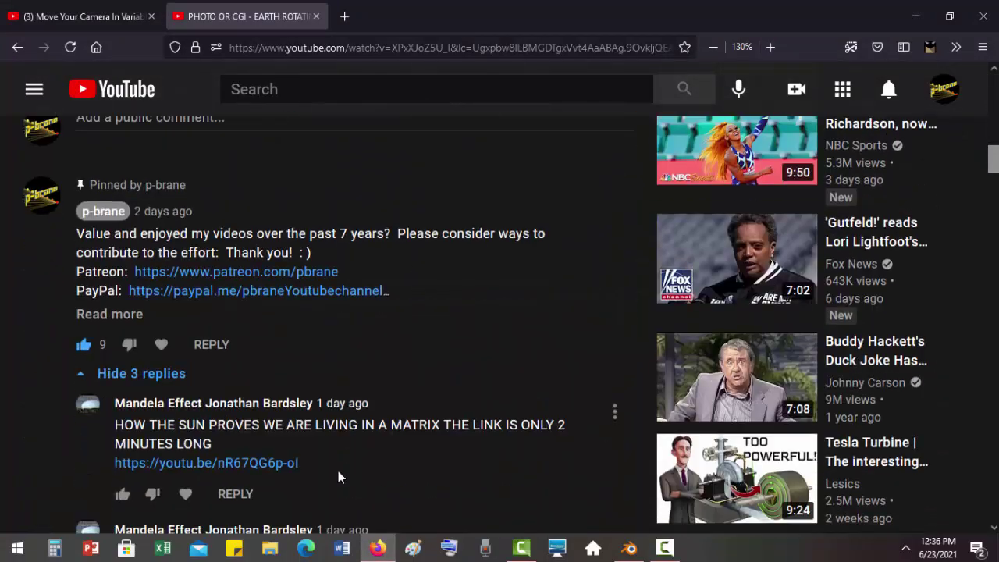
scroll(337, 468, "down", 2)
scroll(336, 468, "up", 2)
scroll(336, 468, "down", 5)
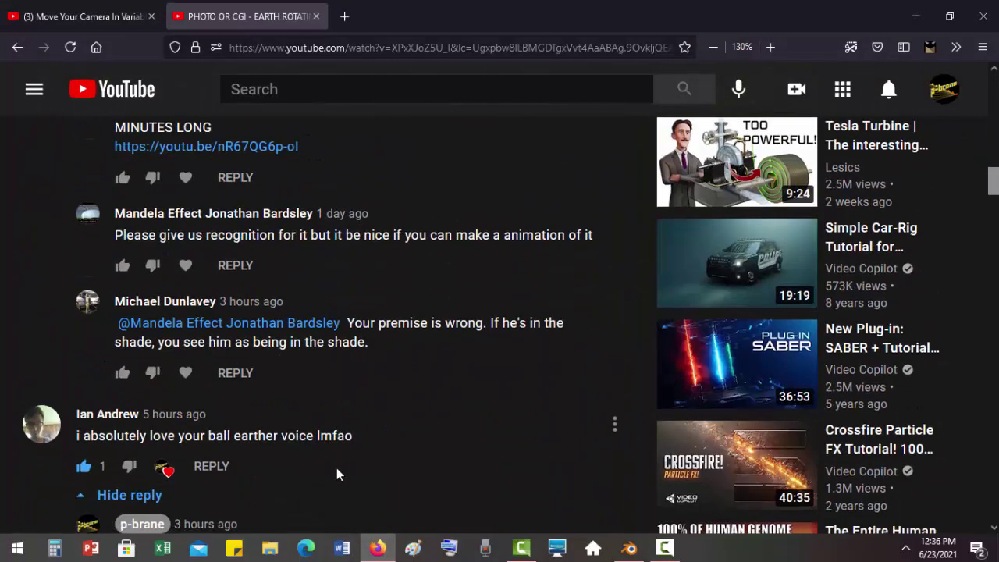
scroll(336, 473, "down", 8)
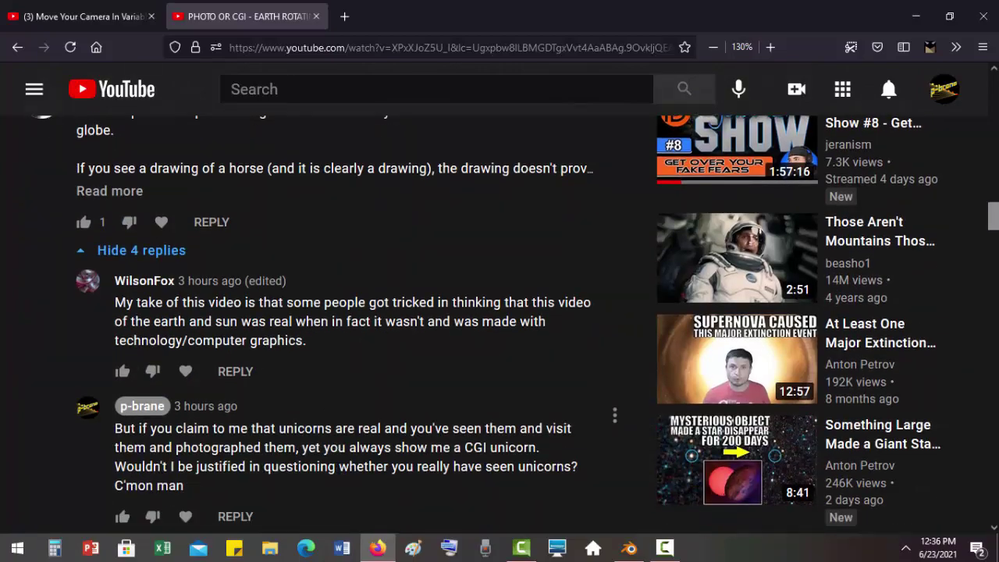
scroll(351, 320, "down", 10)
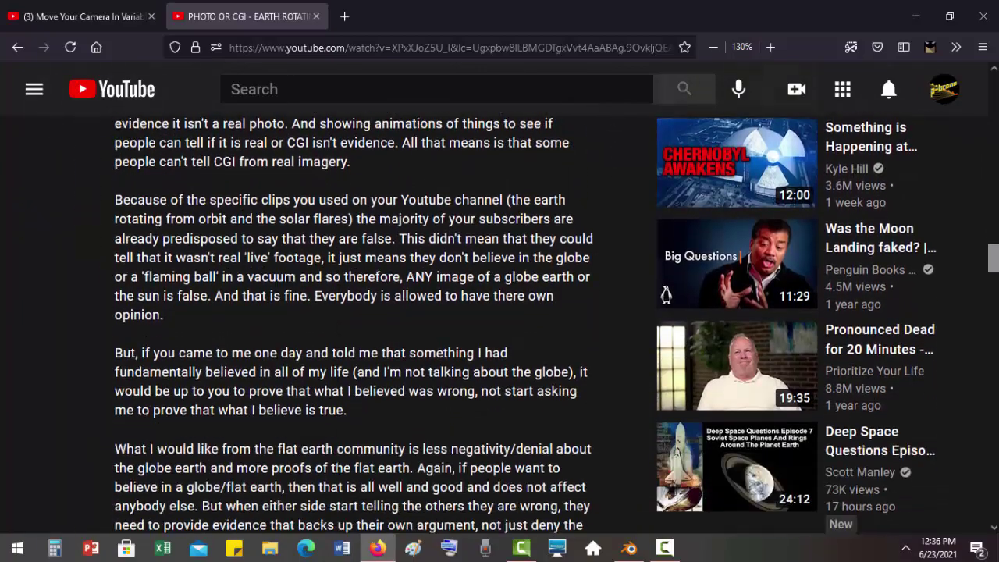
scroll(337, 469, "down", 4)
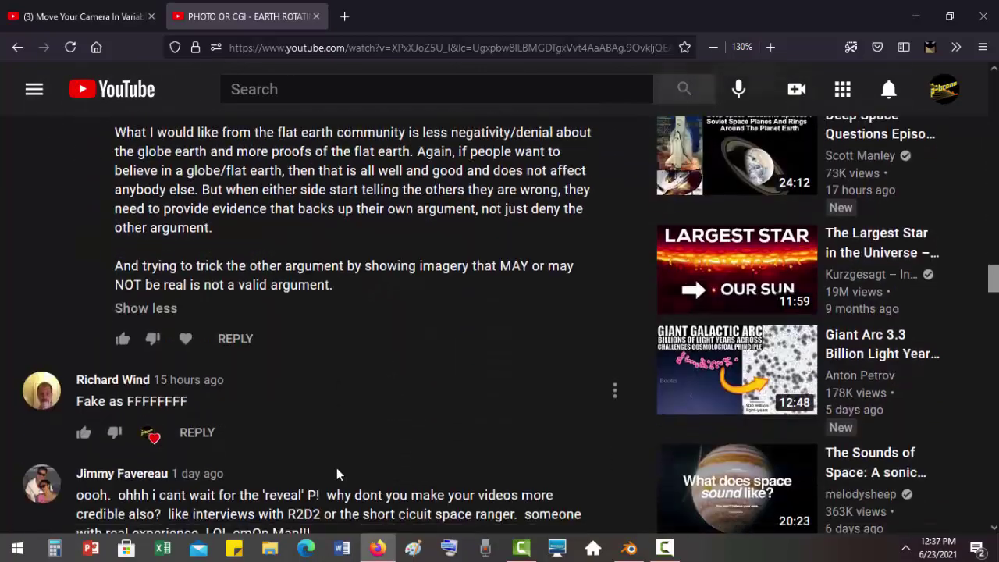
scroll(337, 473, "down", 6)
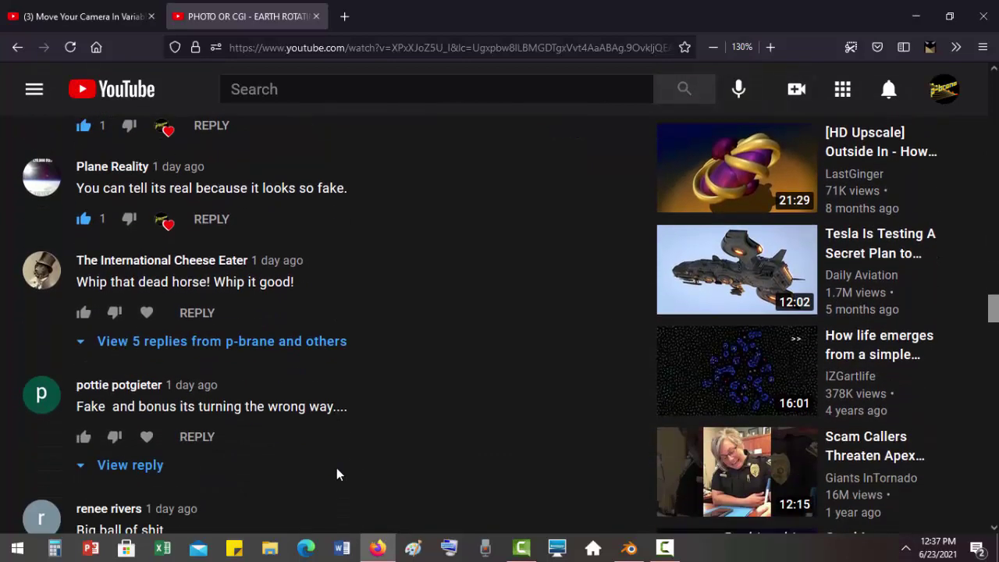
scroll(337, 472, "down", 4)
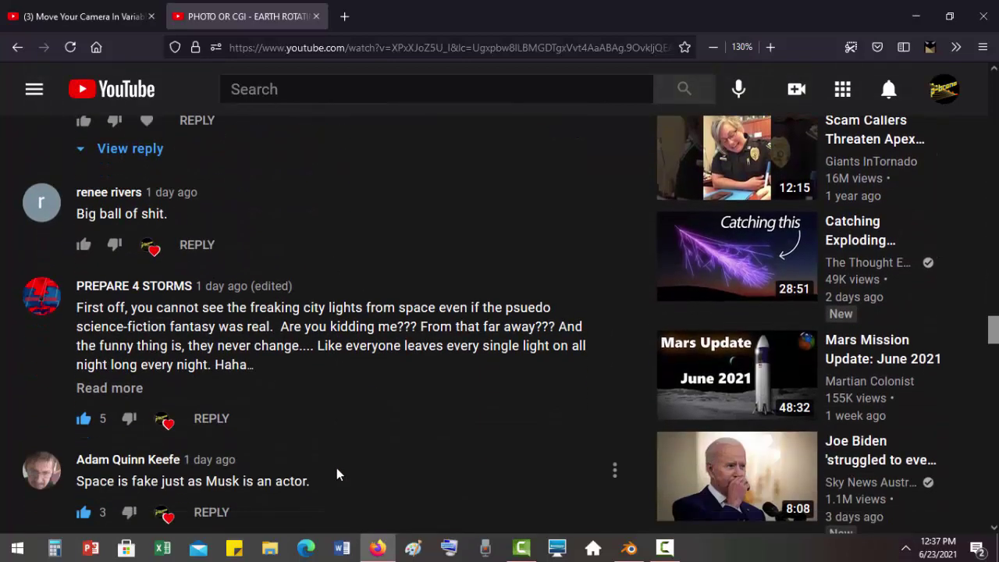
scroll(337, 467, "down", 4)
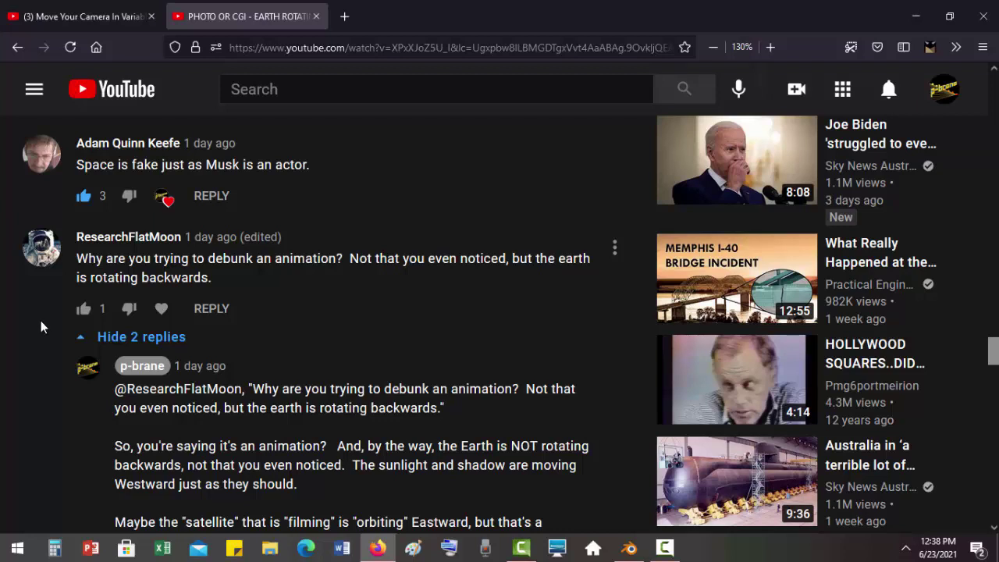
Step: Open a reply to the commenter's answer about the reversed shadows and write "I'm going to feature you in my next video, Double Down Dum Dum!"
scroll(43, 326, "down", 3)
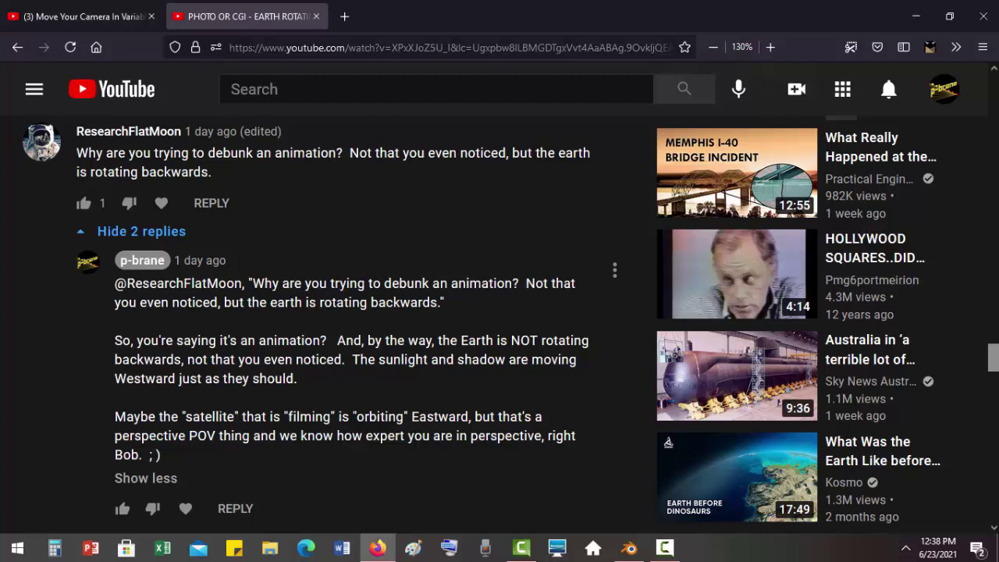
scroll(68, 374, "down", 3)
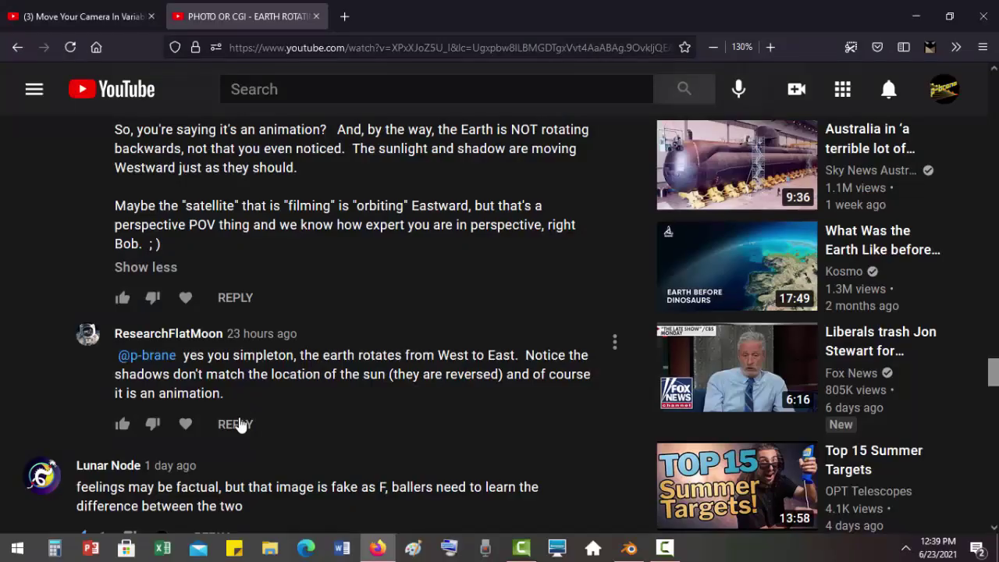
left_click(279, 419)
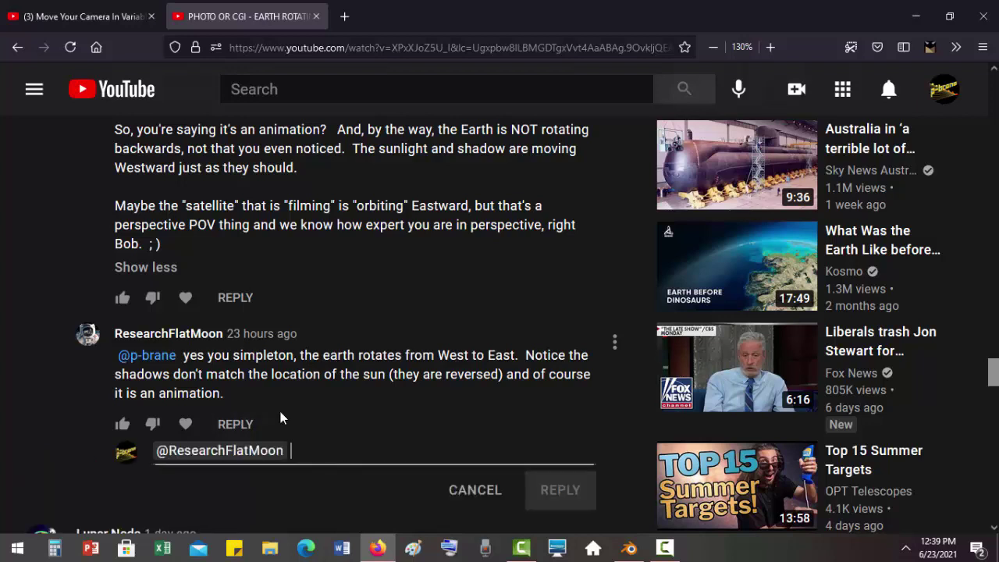
type("(")
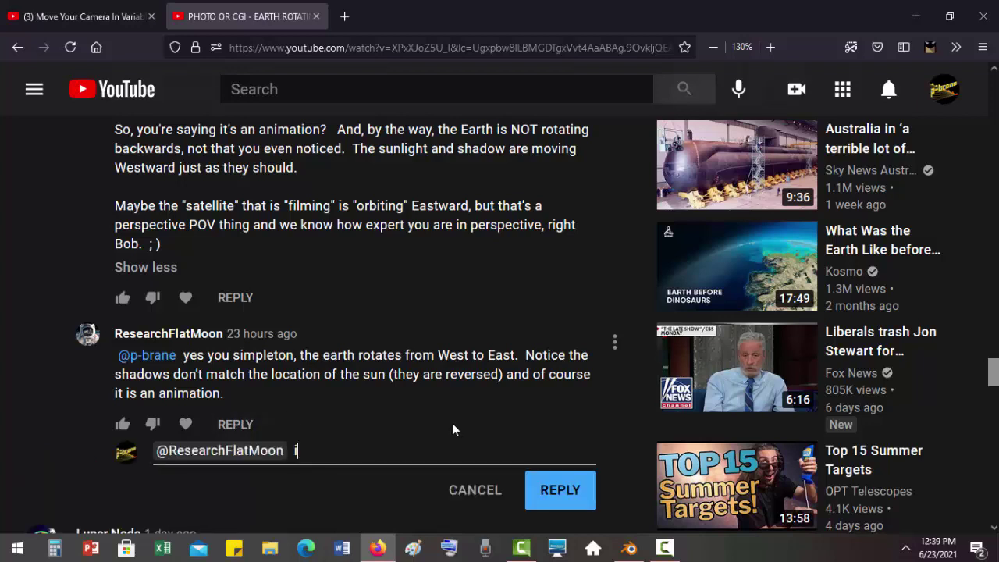
key("BackSpace")
type("(")
key("BackSpace")
type("I'm going")
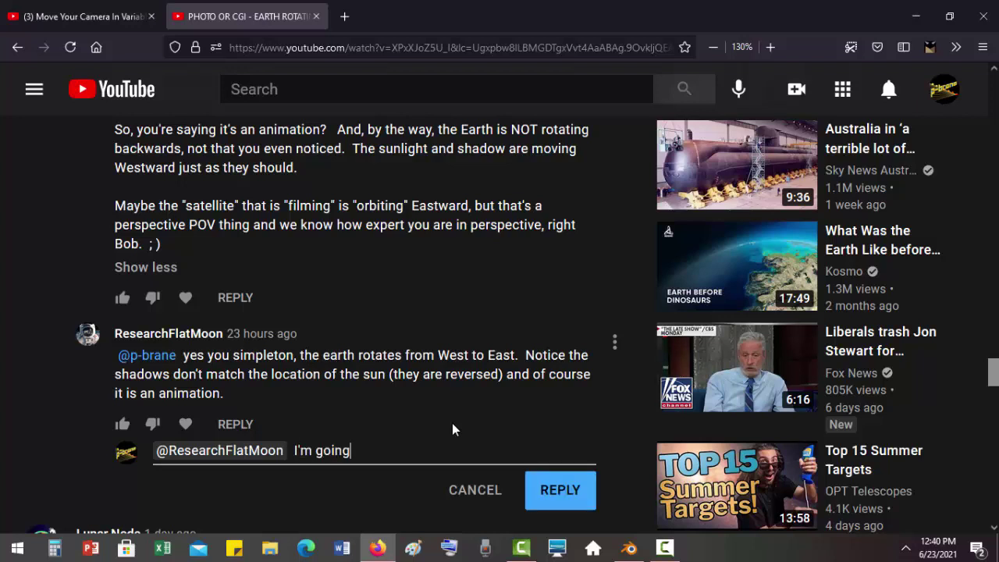
type(" to feature you i")
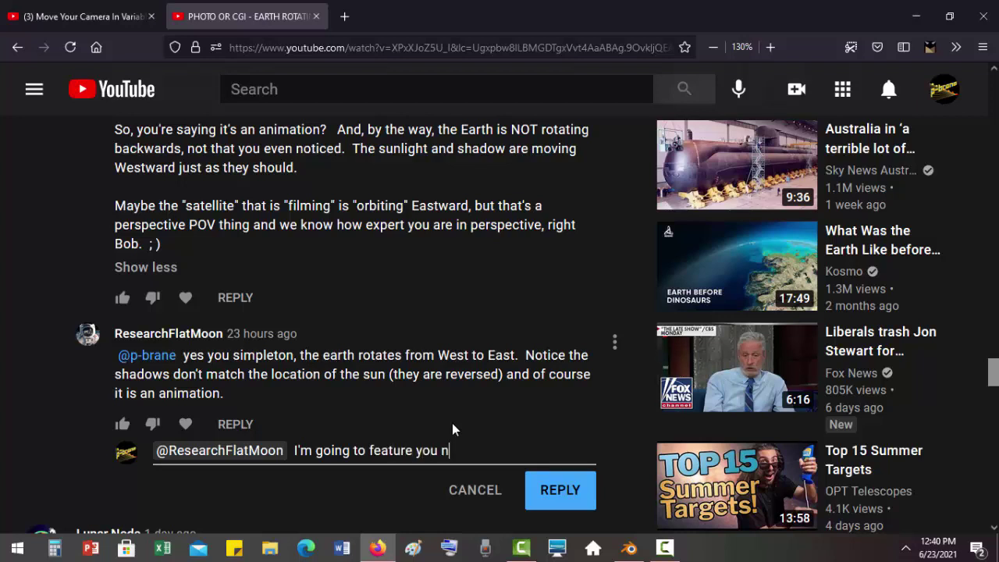
type("n my next video, Double")
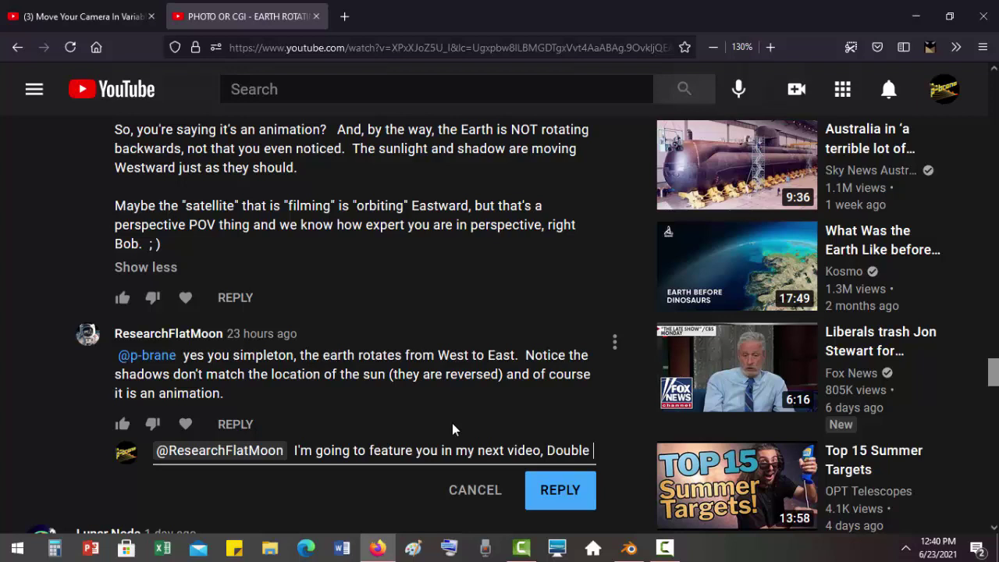
type(" Down Dum Dum!")
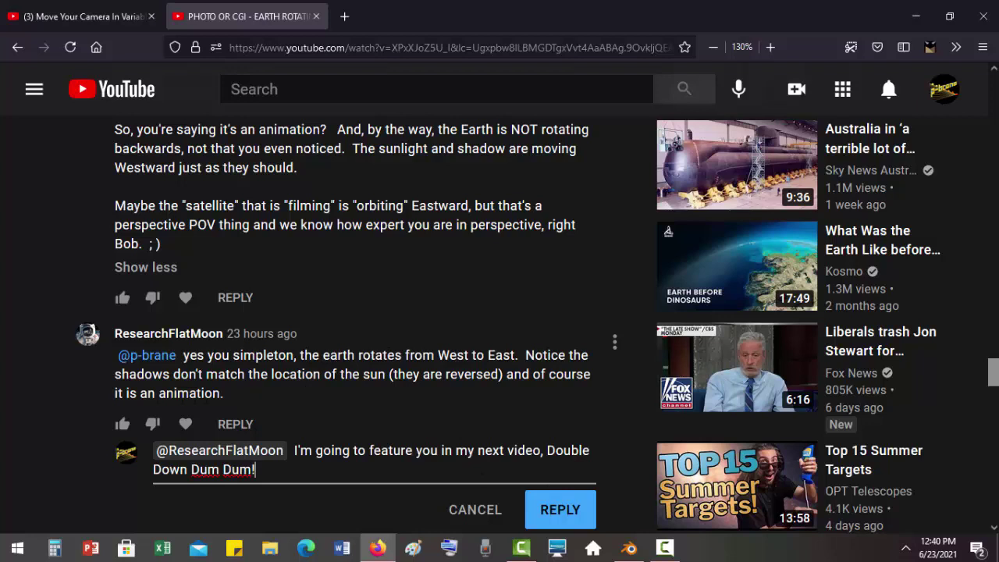
scroll(126, 399, "down", 2)
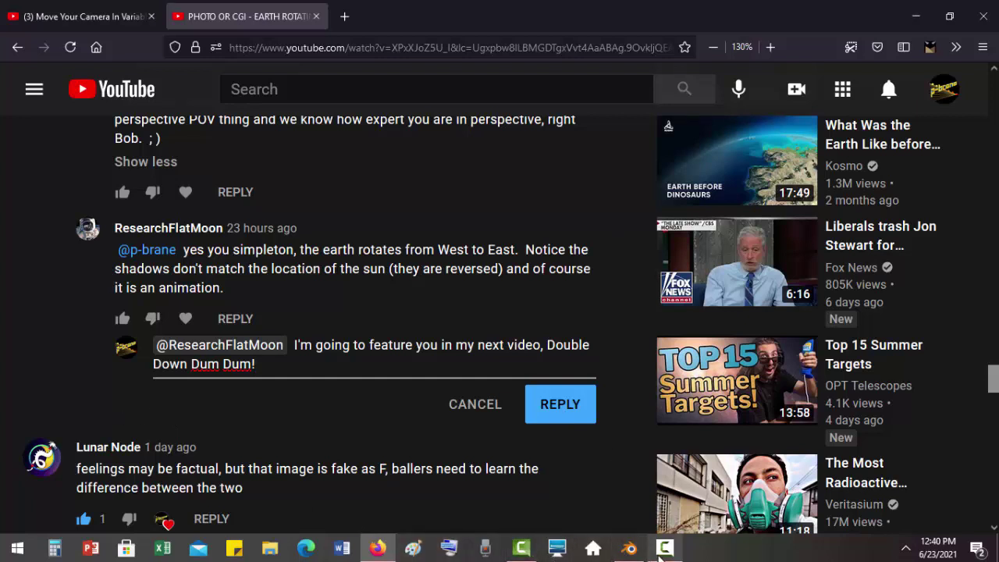
Step: Switch to Blender, return the globe animation to frame 1, play it from the current side and stop playback
mouse_move(661, 552)
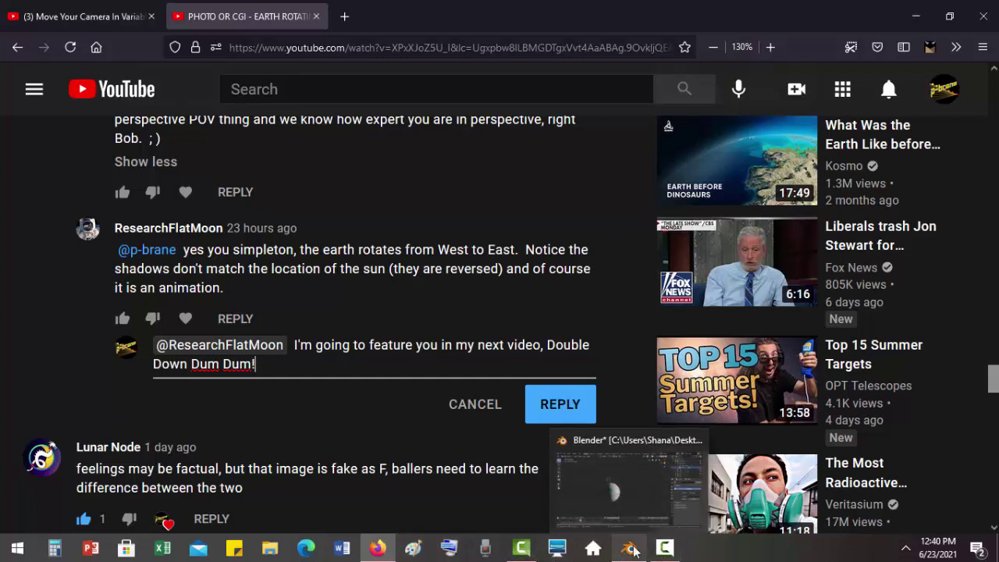
left_click(632, 551)
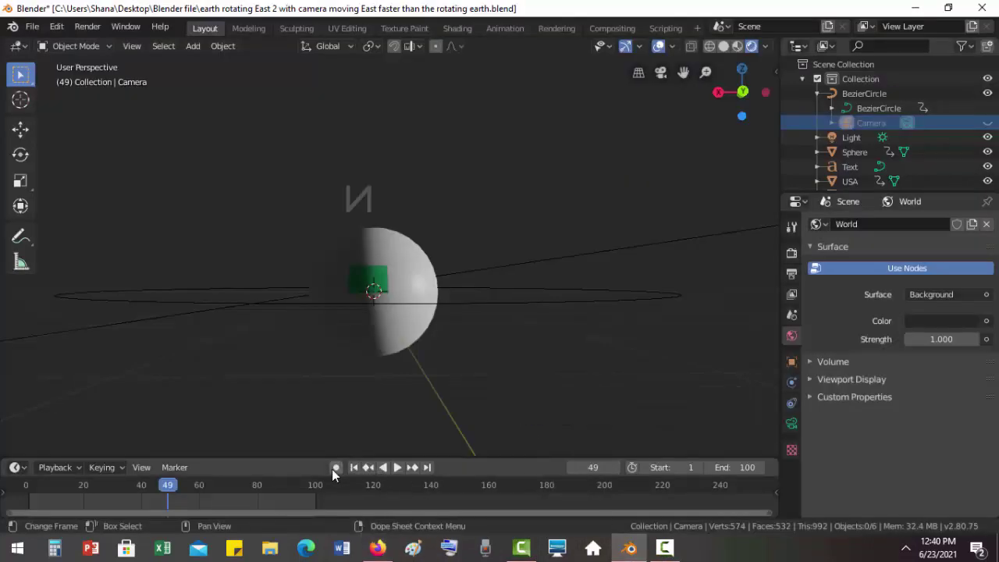
left_click(353, 467)
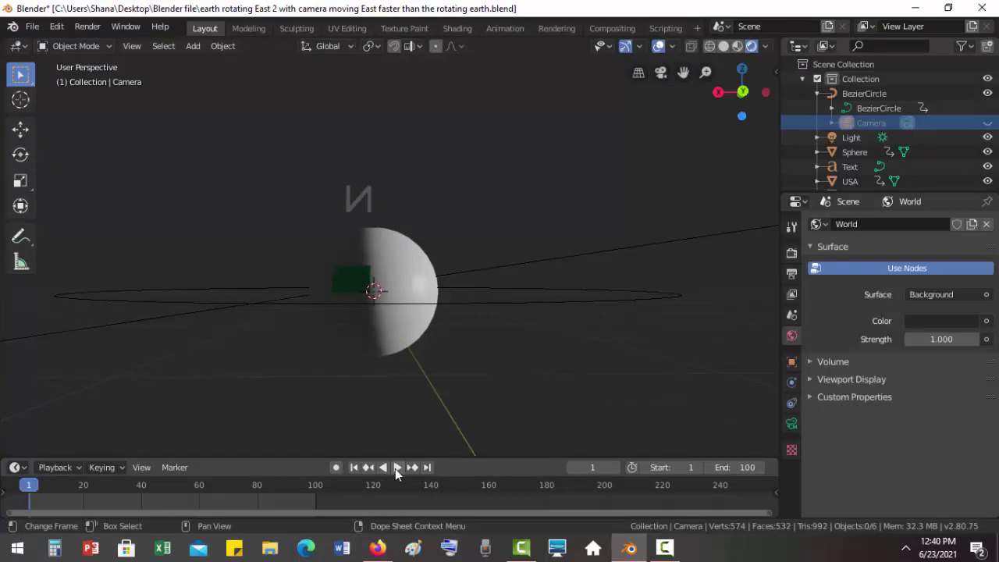
left_click(395, 469)
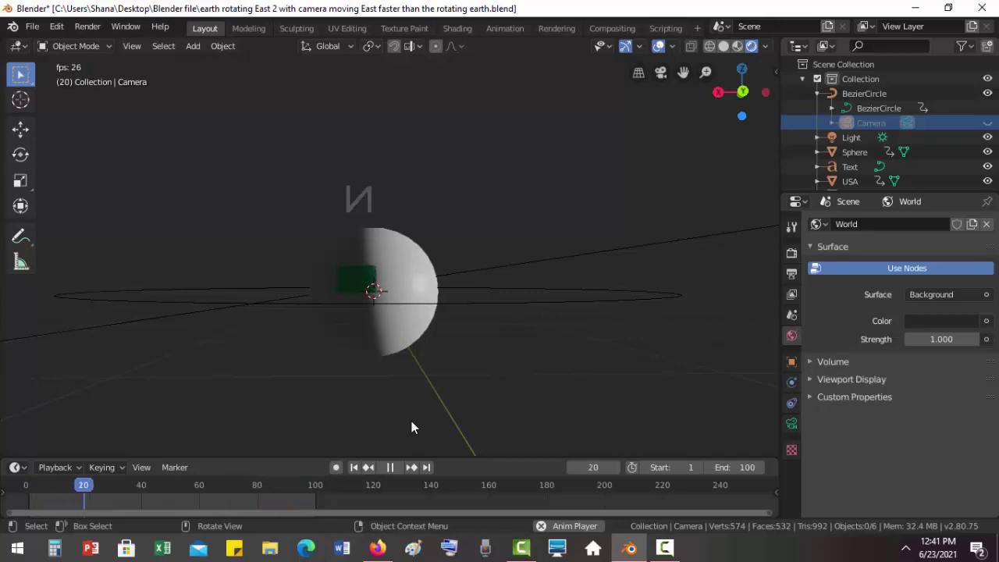
left_click(388, 468)
Step: Orbit to the opposite side of the globe, replay the animation from the first frame and stop it
mouse_move(308, 417)
middle_mouse_down()
mouse_move(304, 410)
mouse_move(615, 411)
middle_mouse_up()
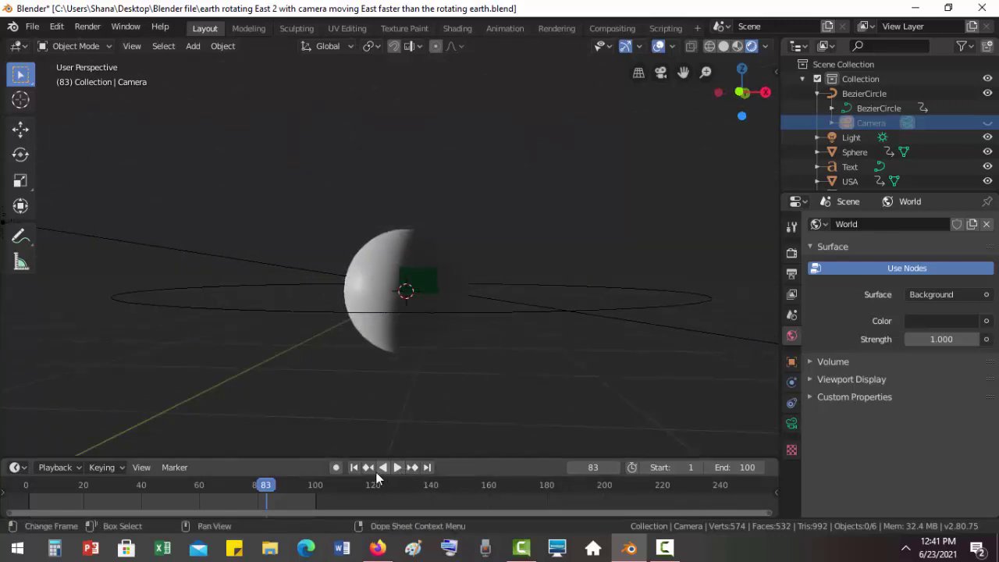
left_click(353, 468)
left_click(397, 467)
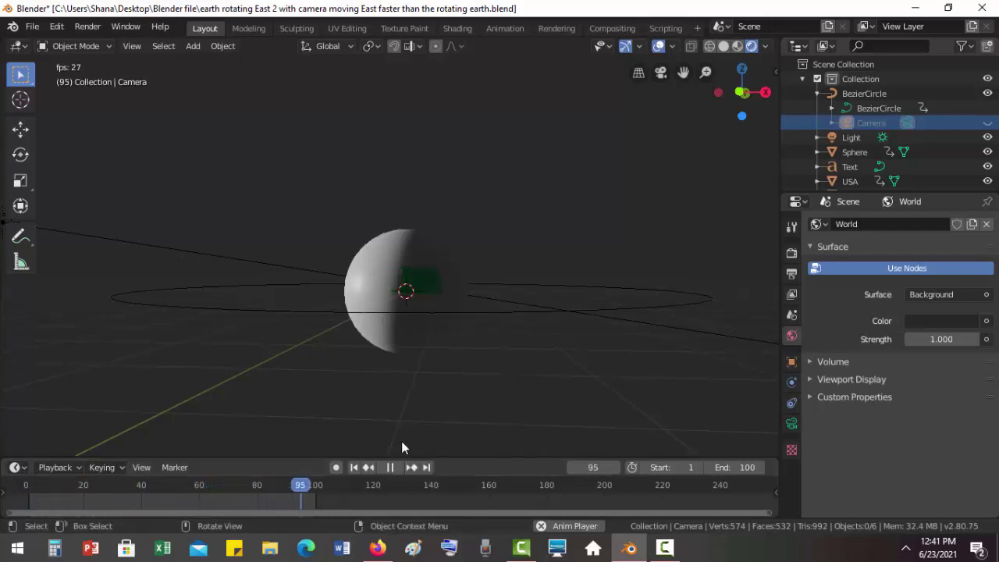
key("space")
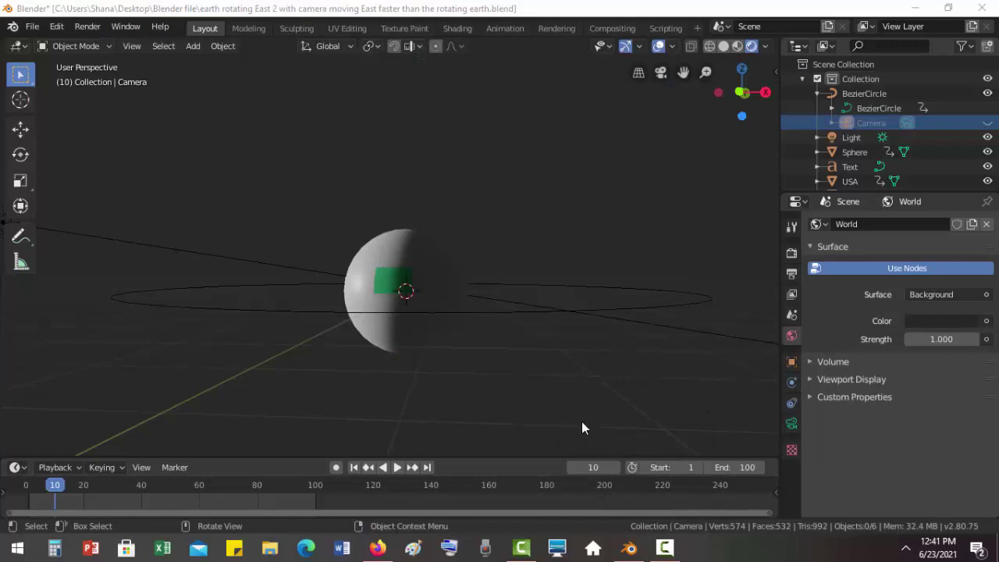
Step: Look at the scene from the top with the full orbit circle in view and unhide the camera object
key("KP_7")
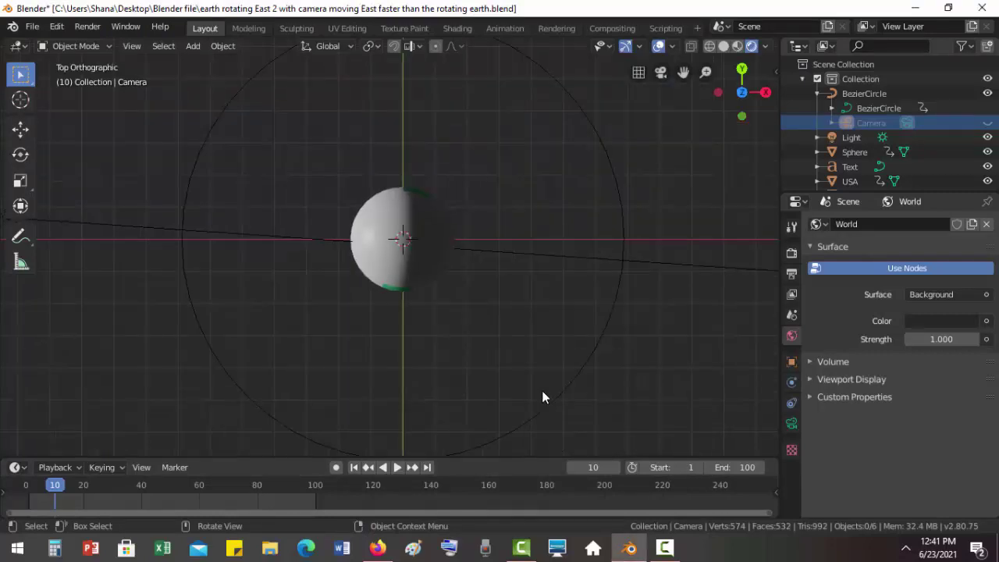
scroll(542, 397, "down", 2)
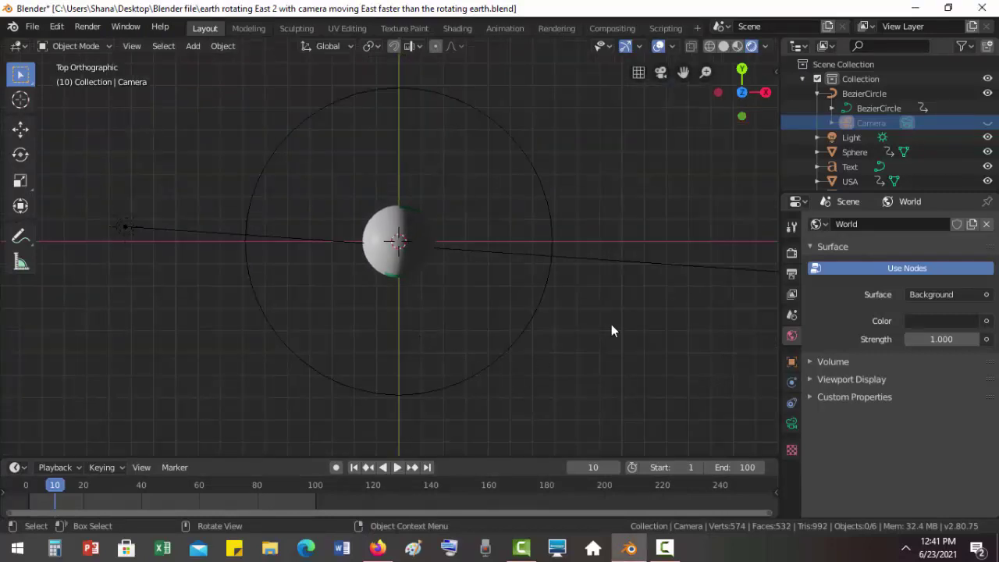
left_click(987, 122)
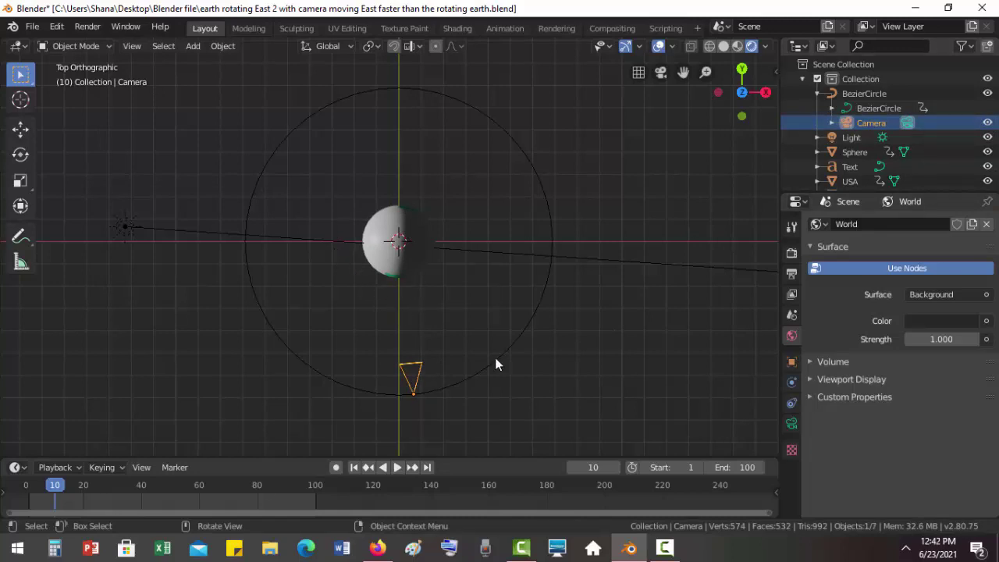
Step: Play the animation from frame 1 and watch the camera's movement around the globe from above and at a tilted angle
left_click(355, 467)
left_click(397, 468)
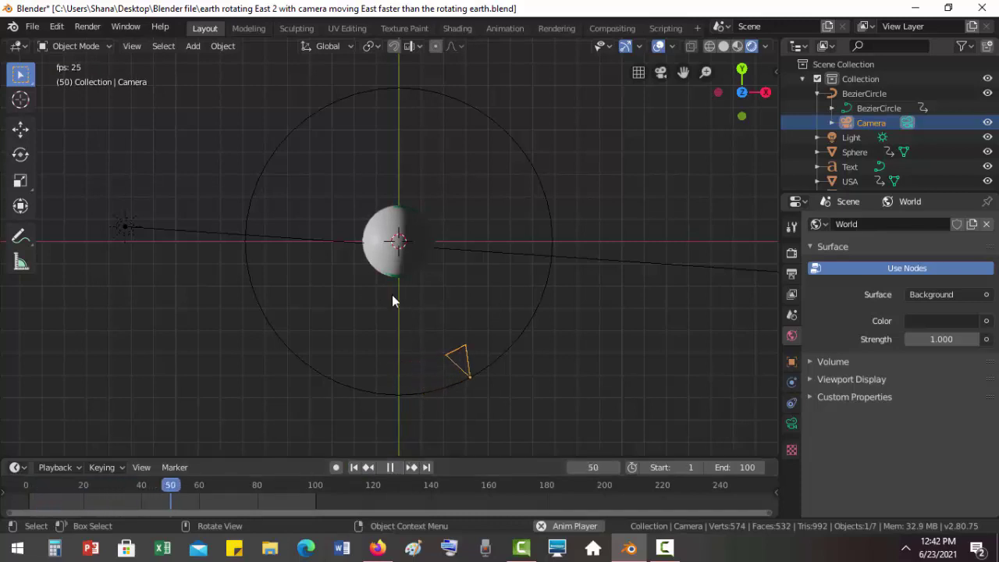
middle_click_drag(309, 382, 305, 332)
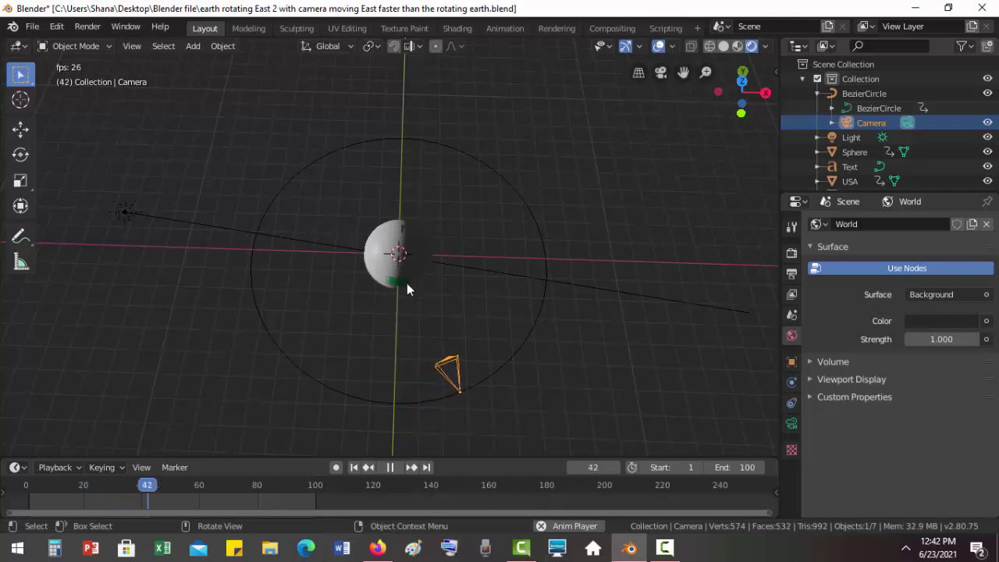
scroll(343, 320, "up", 1)
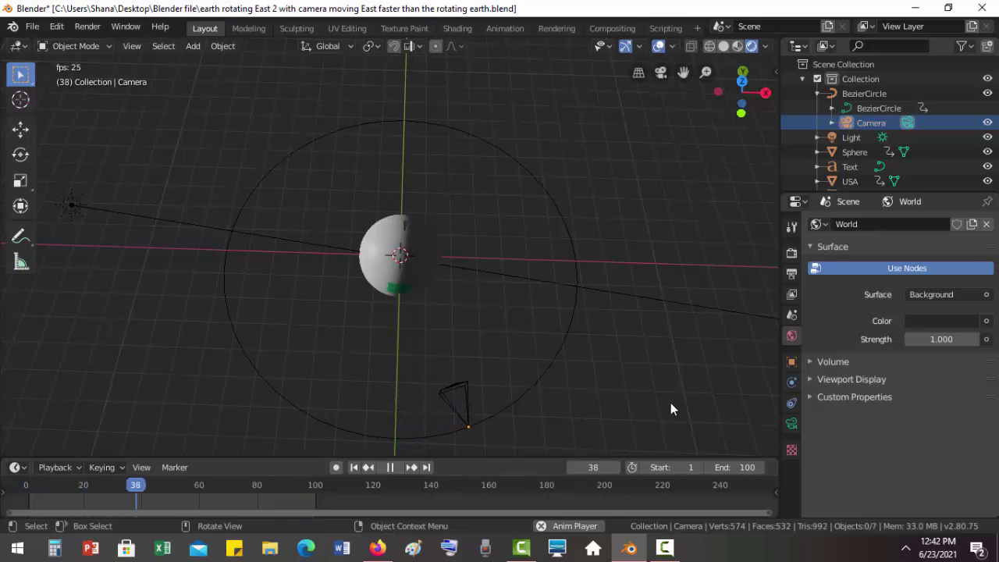
Step: Look through the scene camera, return the running animation to frame 1 and play it from there
key("KP_0")
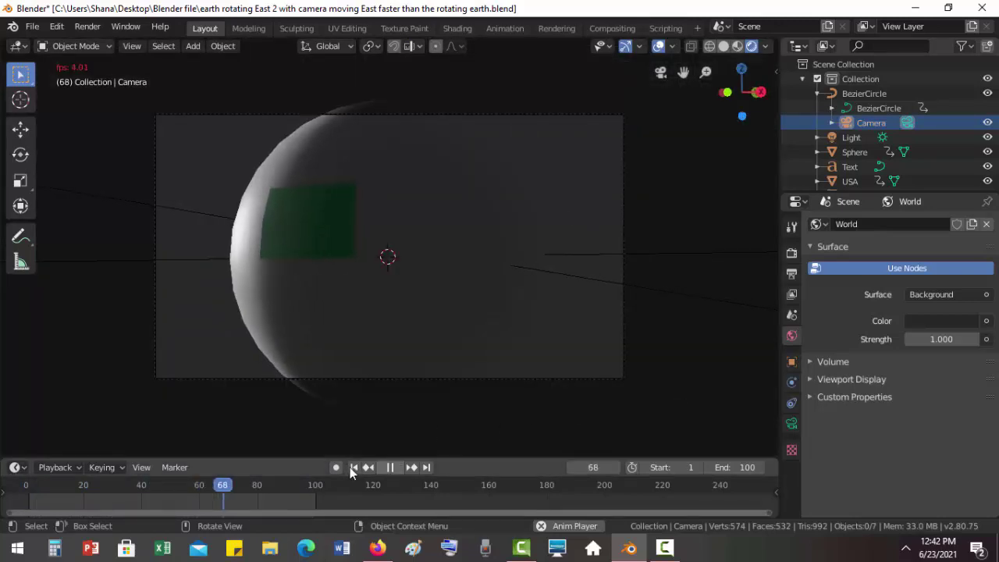
key("space")
key("shift+Left")
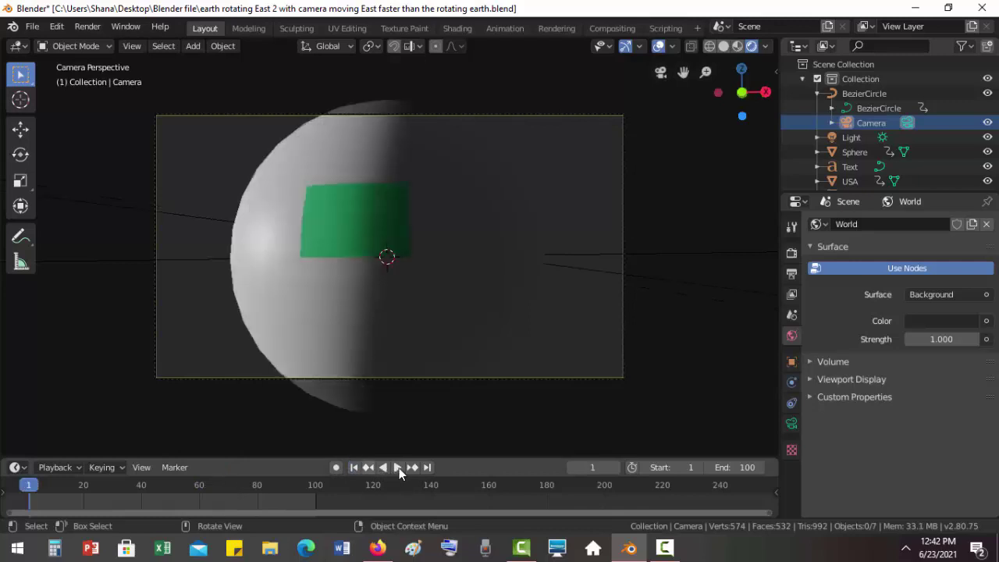
key("space")
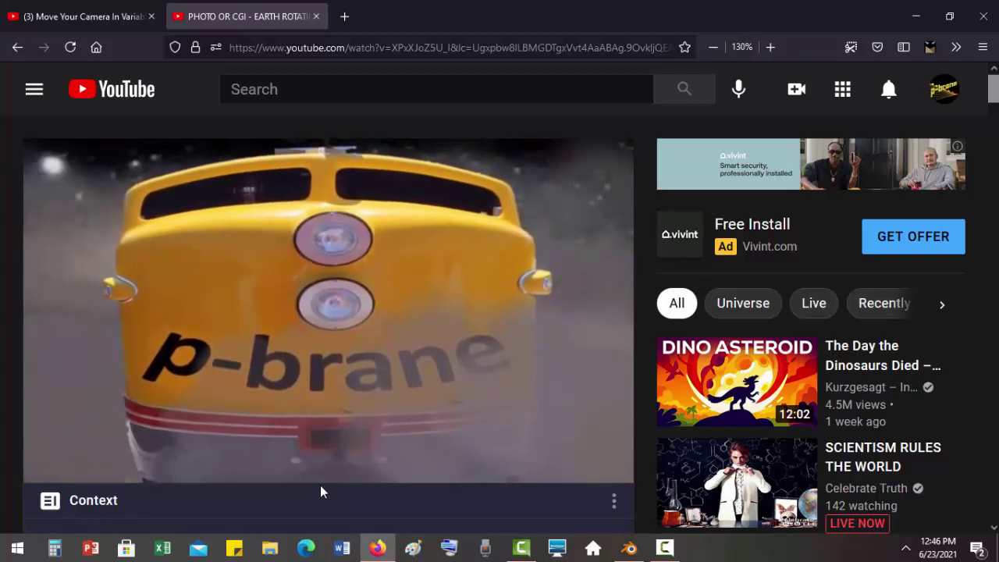
Step: Bring up the playback controls of the Earth rotation video on the YouTube page
mouse_move(312, 478)
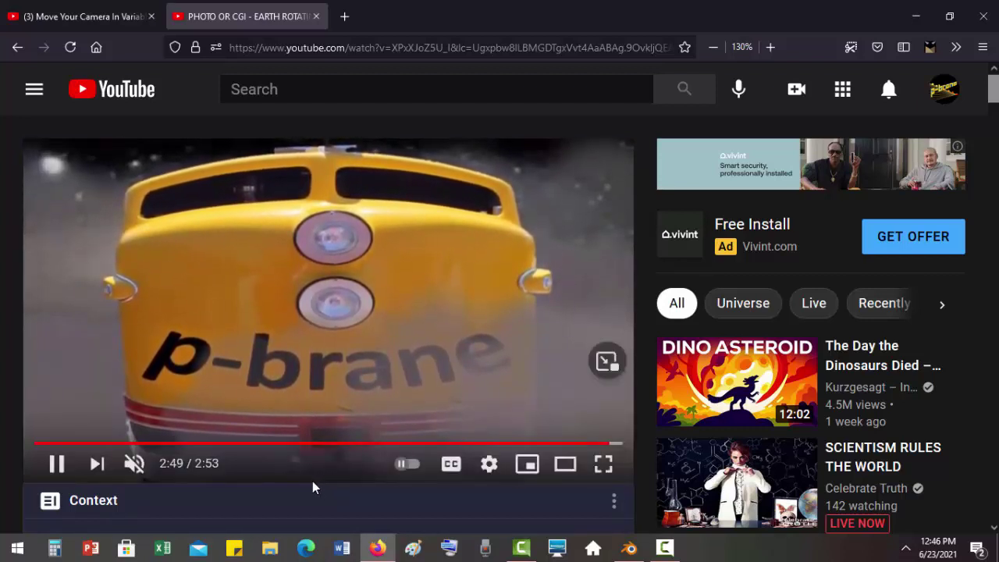